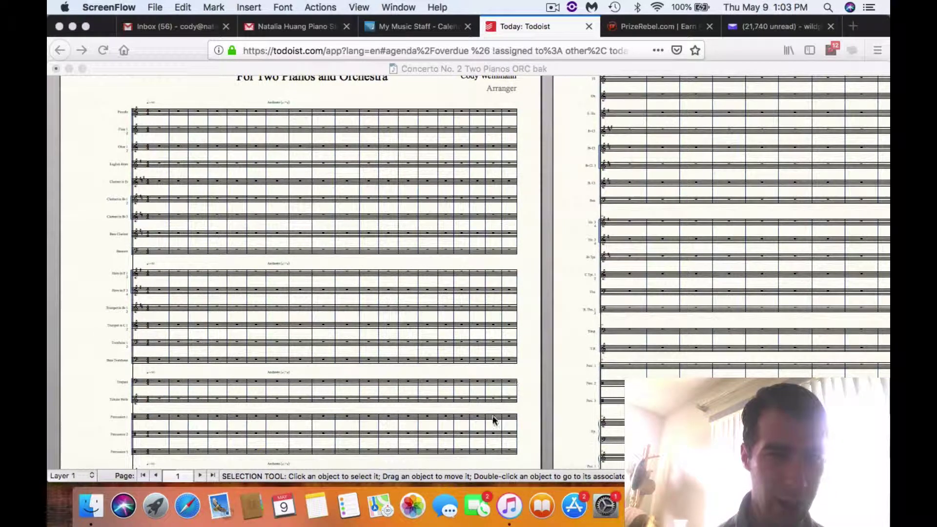
Add 80 empty measures after the last measure of the top staff via Add Measures.
{"action": "scroll", "coordinate": [422, 363], "scroll_direction": "up", "scroll_amount": 3}
{"action": "scroll", "coordinate": [423, 363], "scroll_direction": "up", "scroll_amount": 2}
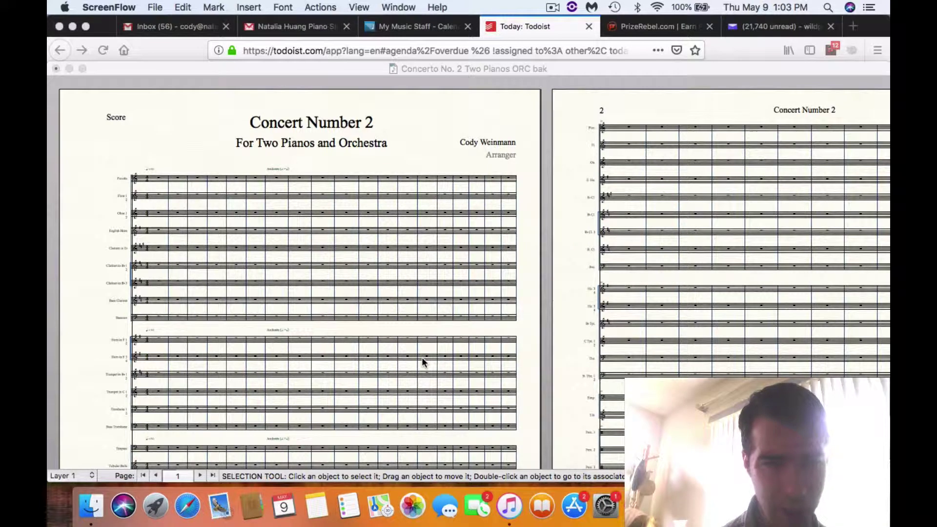
{"action": "scroll", "coordinate": [422, 360], "scroll_direction": "down", "scroll_amount": 5}
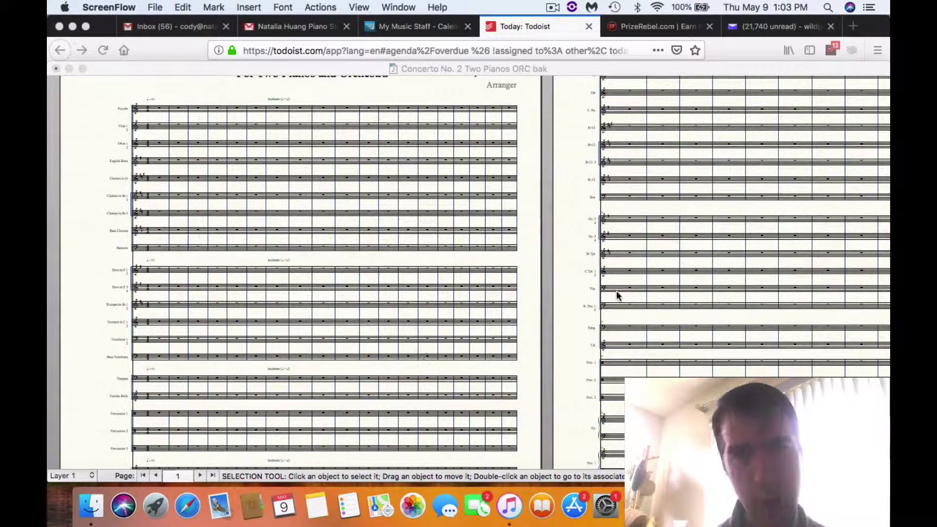
{"action": "scroll", "coordinate": [616, 291], "scroll_direction": "up", "scroll_amount": 5}
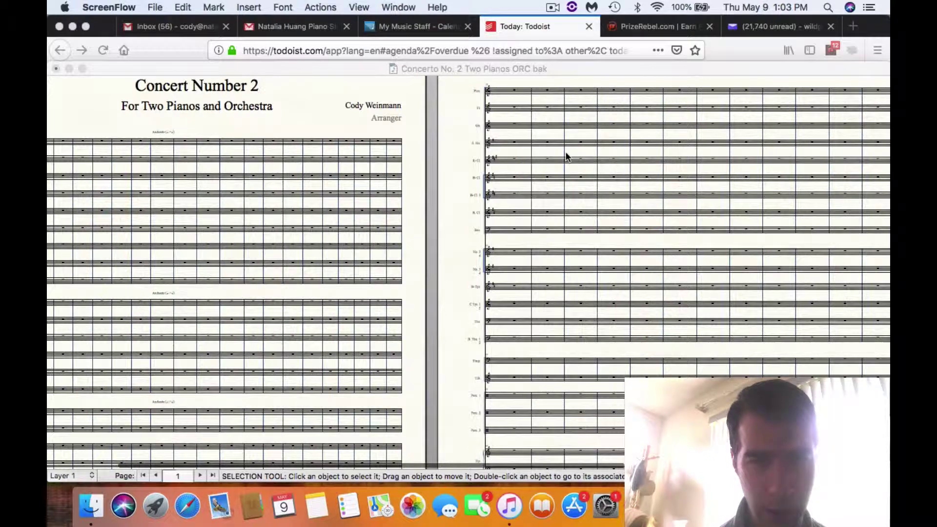
{"action": "scroll", "coordinate": [565, 152], "scroll_direction": "right", "scroll_amount": 2}
{"action": "scroll", "coordinate": [565, 151], "scroll_direction": "right", "scroll_amount": 5}
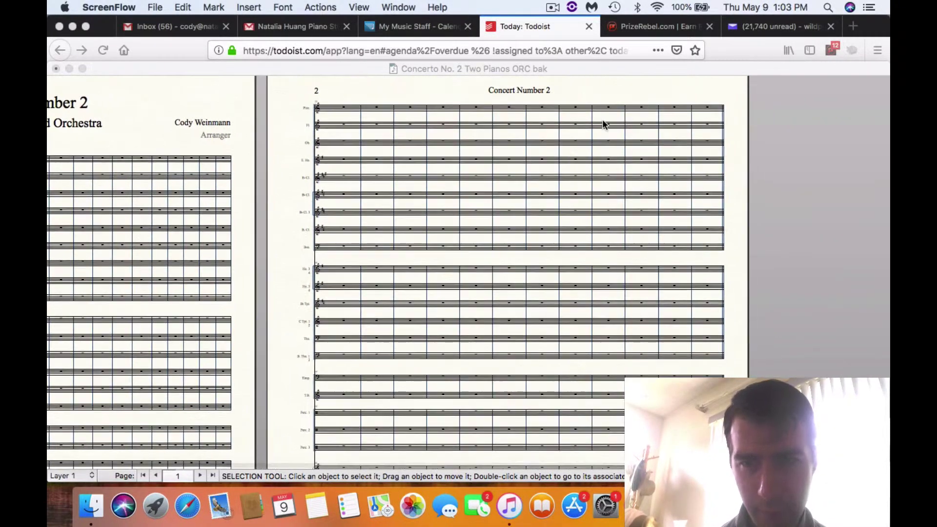
{"action": "left_click", "coordinate": [702, 107]}
{"action": "left_click", "coordinate": [704, 108]}
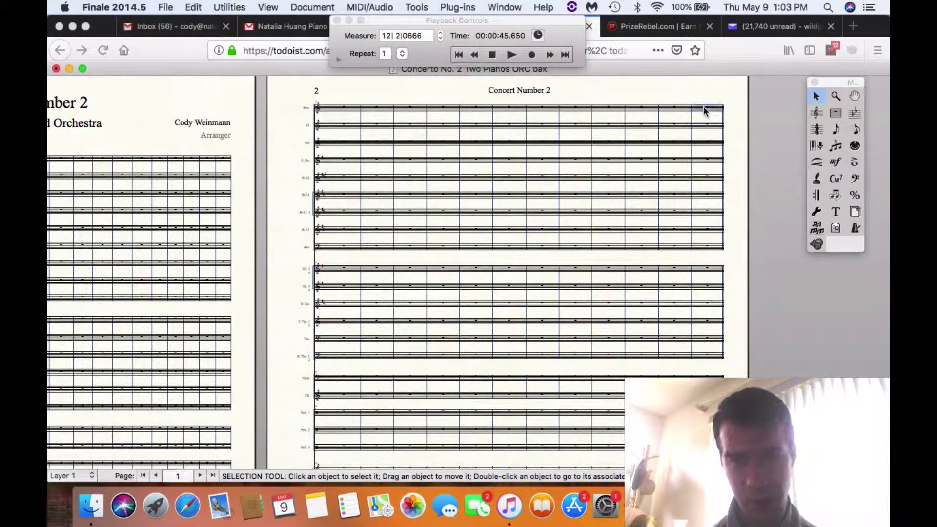
{"action": "right_click", "coordinate": [704, 107]}
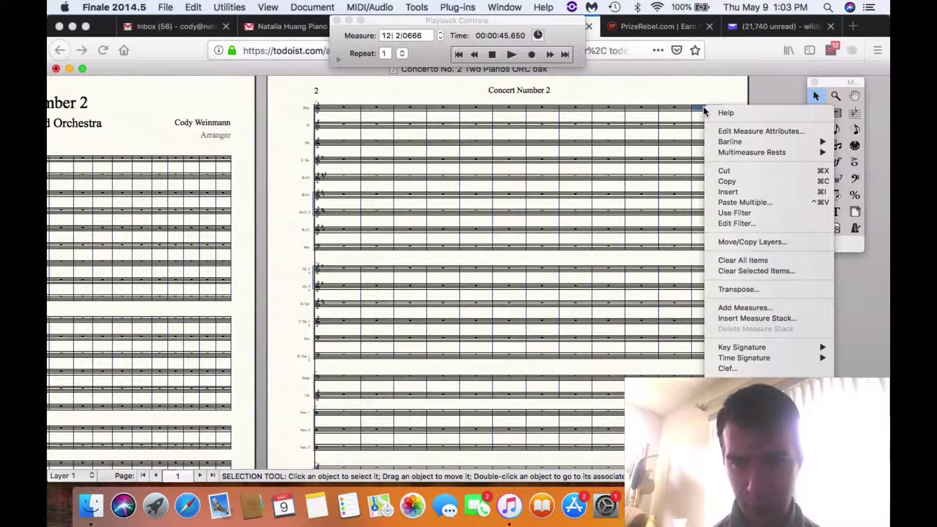
{"action": "left_click", "coordinate": [739, 307]}
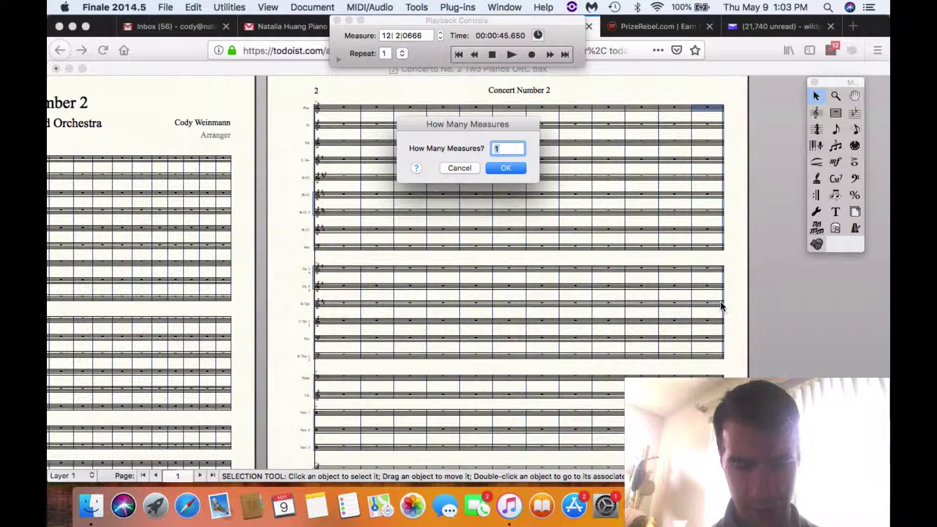
{"action": "type", "text": "80"}
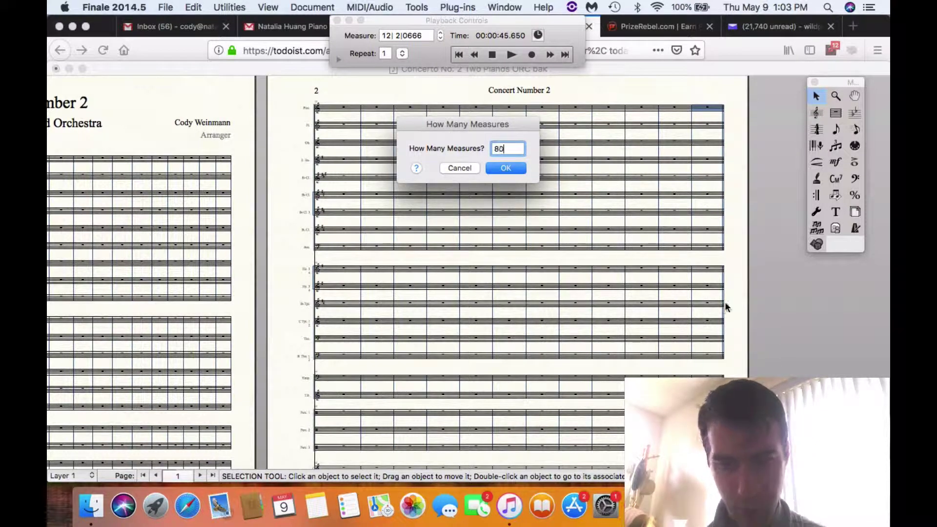
{"action": "left_click", "coordinate": [506, 169]}
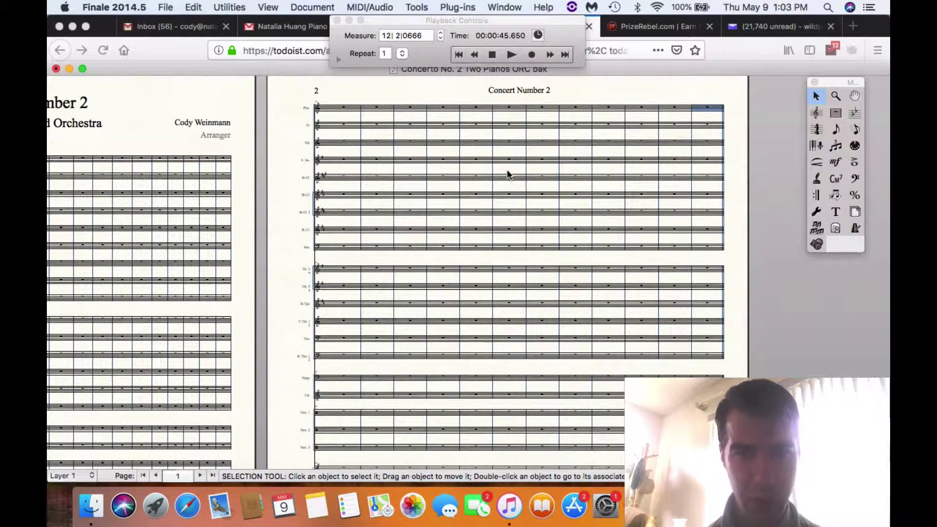
Zoom in on the score with Cmd+E and Cmd+= to read the staves.
{"action": "scroll", "coordinate": [636, 288], "scroll_direction": "right", "scroll_amount": 5}
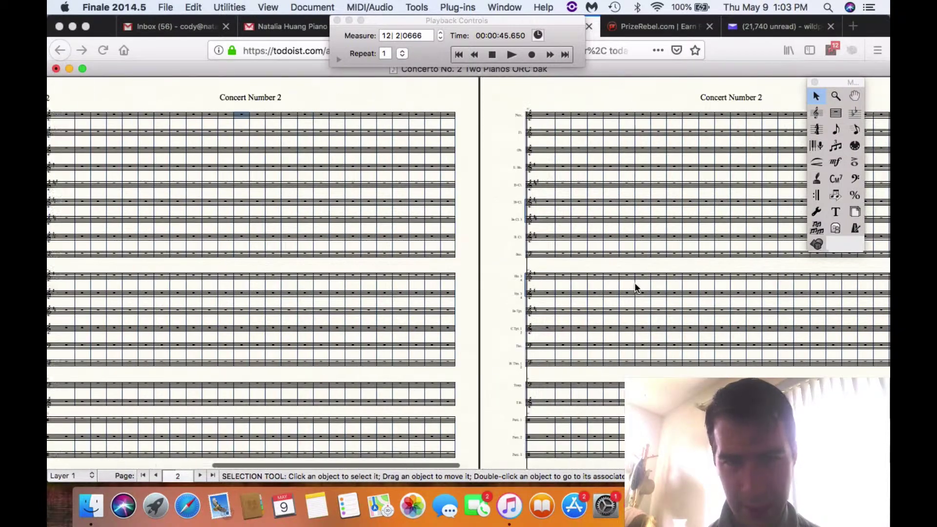
{"action": "scroll", "coordinate": [635, 284], "scroll_direction": "left", "scroll_amount": 3}
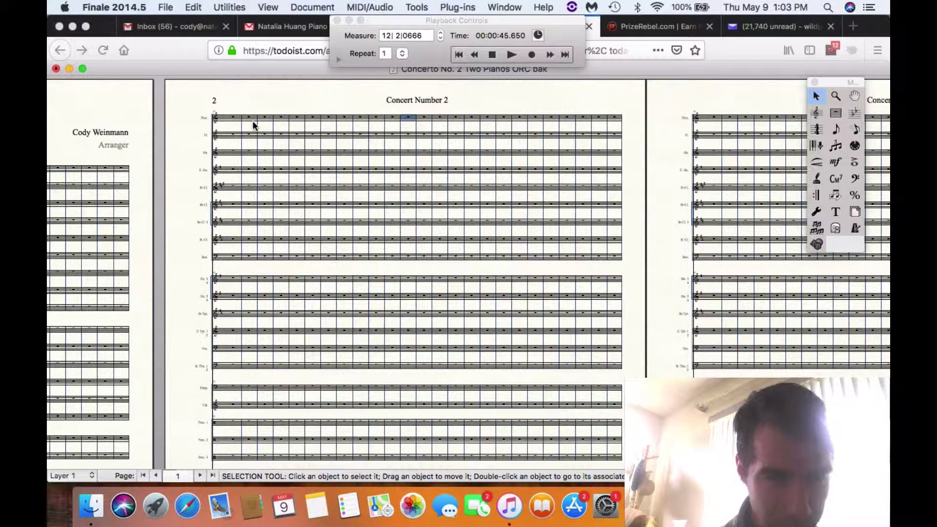
{"action": "scroll", "coordinate": [248, 182], "scroll_direction": "down", "scroll_amount": 5}
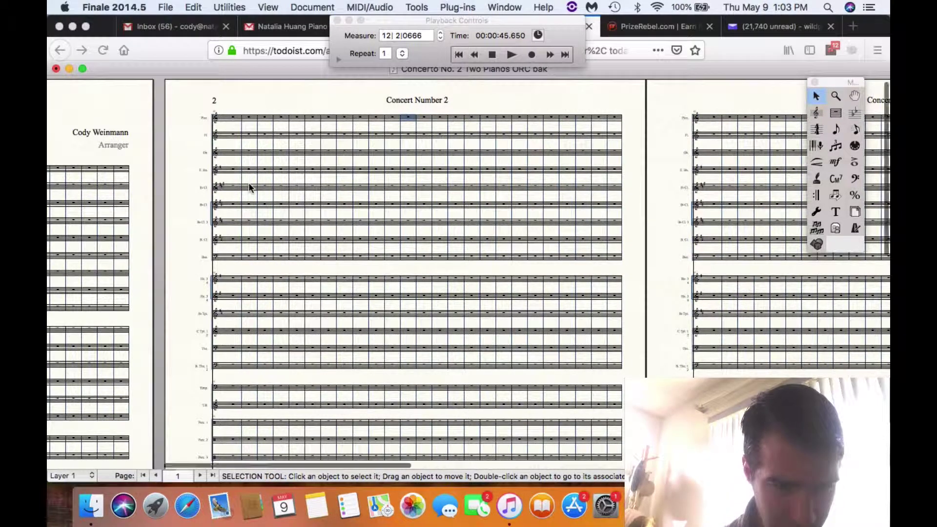
{"action": "scroll", "coordinate": [248, 182], "scroll_direction": "down", "scroll_amount": 2}
{"action": "scroll", "coordinate": [248, 183], "scroll_direction": "left", "scroll_amount": 1}
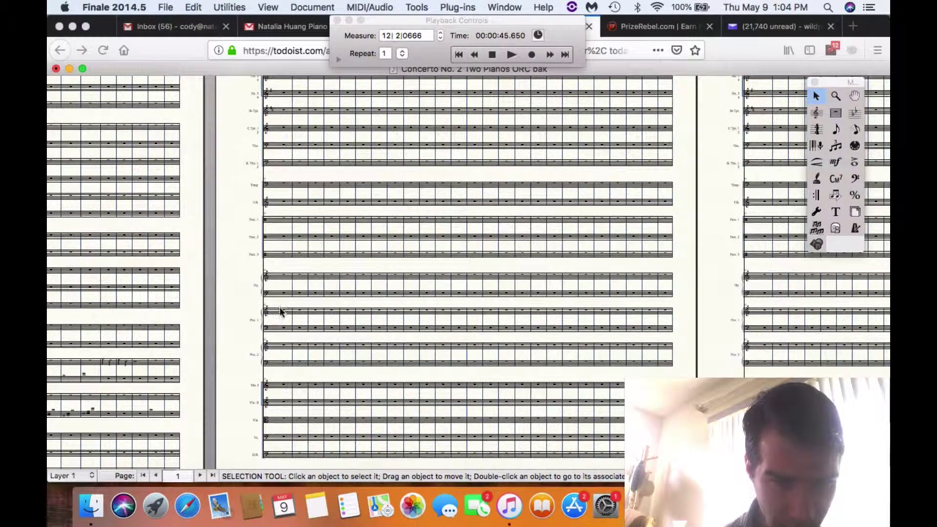
{"action": "key", "text": "super+e"}
{"action": "key", "text": "super+equal"}
{"action": "key", "text": "super+equal"}
{"action": "key", "text": "super+equal"}
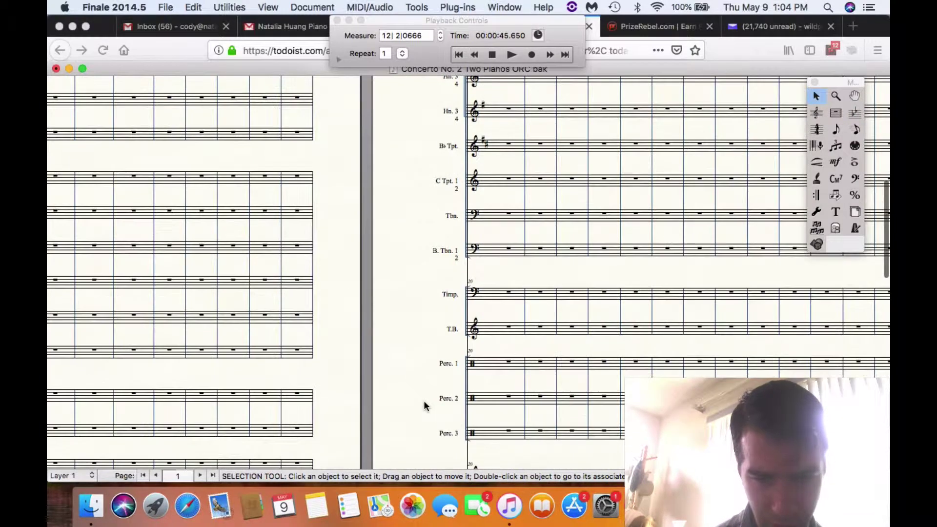
{"action": "scroll", "coordinate": [424, 401], "scroll_direction": "down", "scroll_amount": 8}
{"action": "scroll", "coordinate": [424, 406], "scroll_direction": "right", "scroll_amount": 3}
{"action": "scroll", "coordinate": [424, 406], "scroll_direction": "down", "scroll_amount": 1}
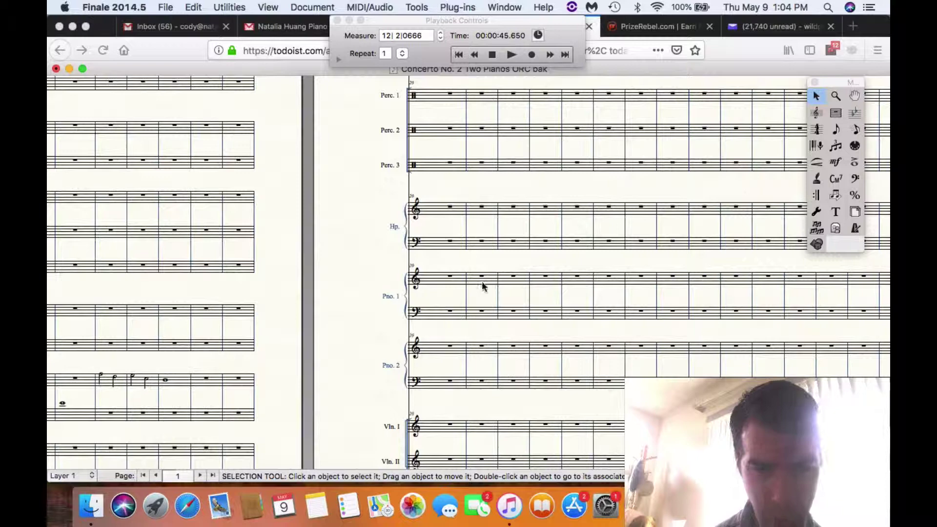
{"action": "scroll", "coordinate": [482, 286], "scroll_direction": "up", "scroll_amount": 15}
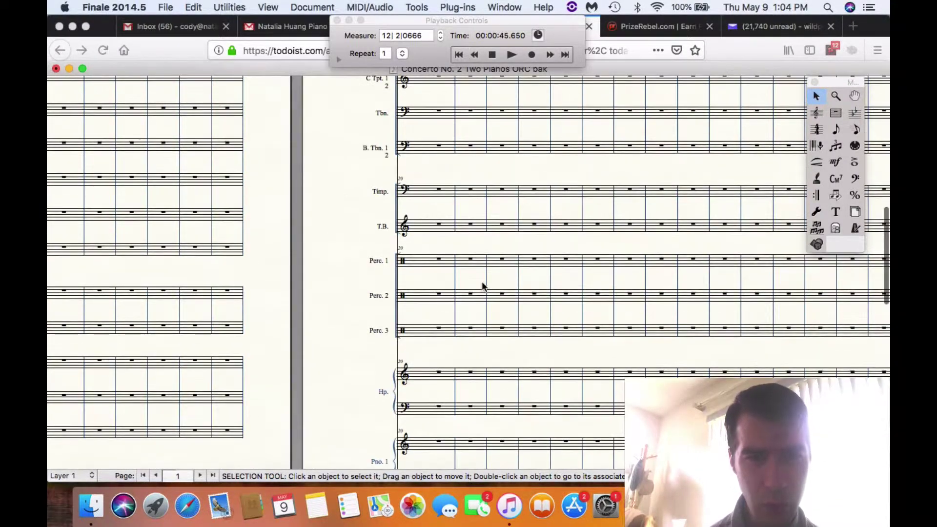
{"action": "scroll", "coordinate": [482, 287], "scroll_direction": "up", "scroll_amount": 6}
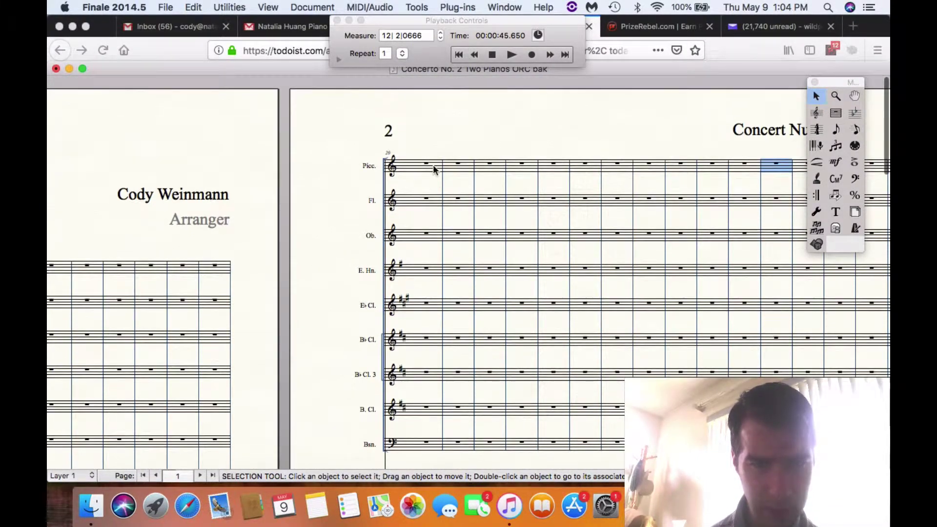
Select measure 20 from the Picc. staff down through Perc. 3.
{"action": "left_click", "coordinate": [430, 165]}
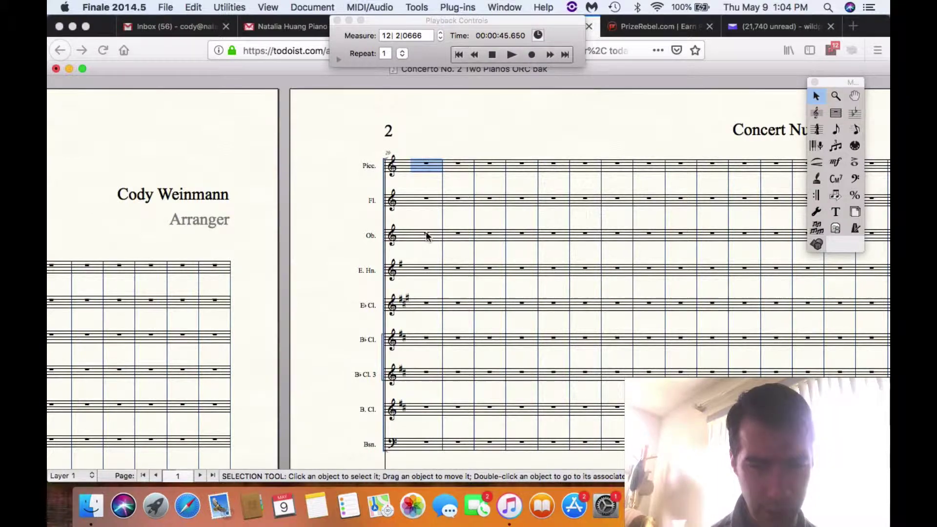
{"action": "scroll", "coordinate": [426, 236], "scroll_direction": "down", "scroll_amount": 2}
{"action": "scroll", "coordinate": [425, 236], "scroll_direction": "down", "scroll_amount": 10}
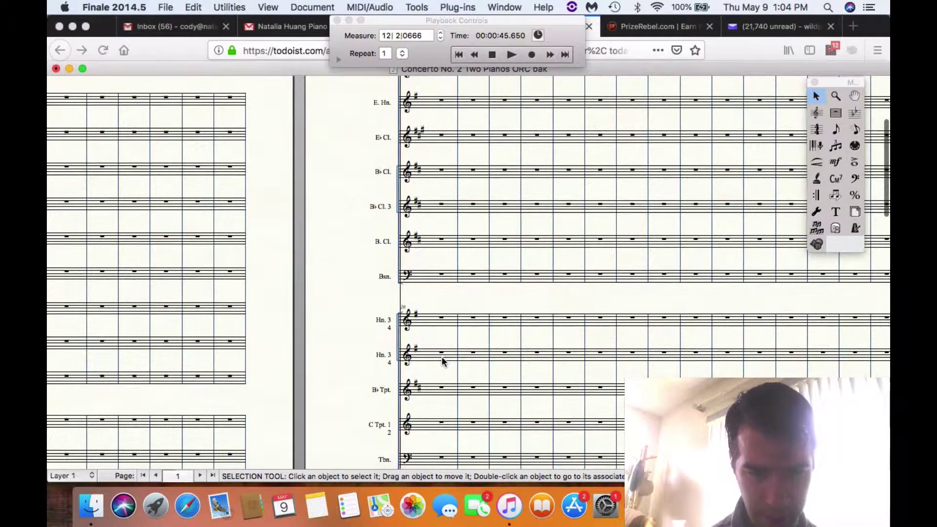
{"action": "scroll", "coordinate": [443, 361], "scroll_direction": "down", "scroll_amount": 1}
{"action": "scroll", "coordinate": [443, 361], "scroll_direction": "down", "scroll_amount": 5}
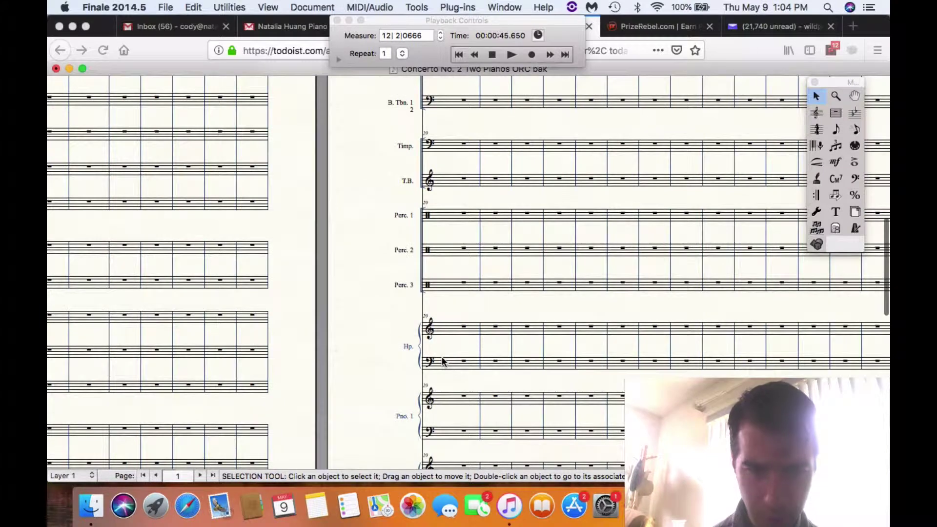
{"action": "left_click", "coordinate": [452, 286], "text": "shift"}
{"action": "scroll", "coordinate": [452, 287], "scroll_direction": "down", "scroll_amount": 7}
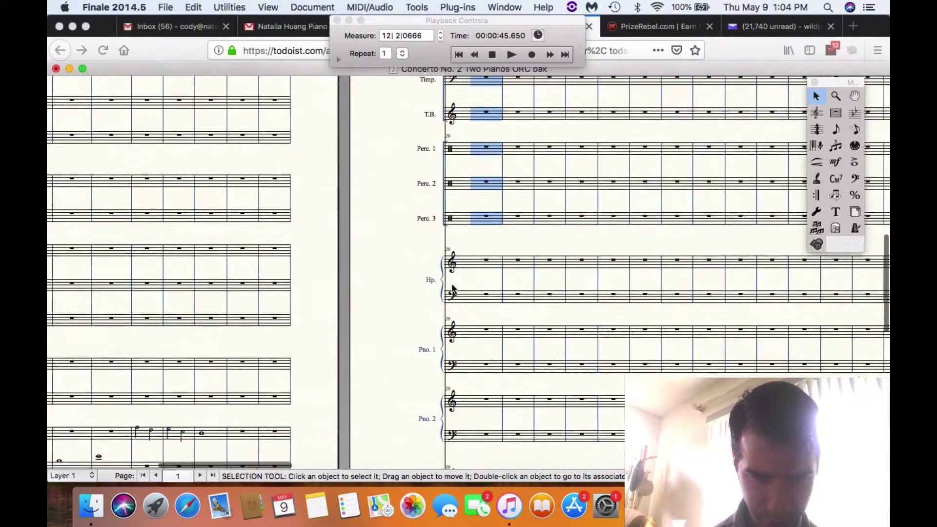
{"action": "scroll", "coordinate": [452, 288], "scroll_direction": "up", "scroll_amount": 7}
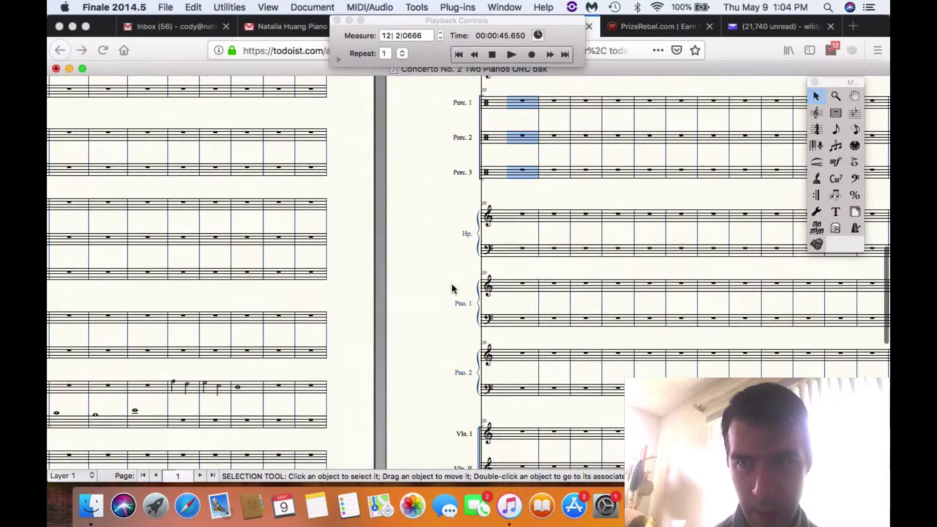
{"action": "scroll", "coordinate": [472, 281], "scroll_direction": "up", "scroll_amount": 15}
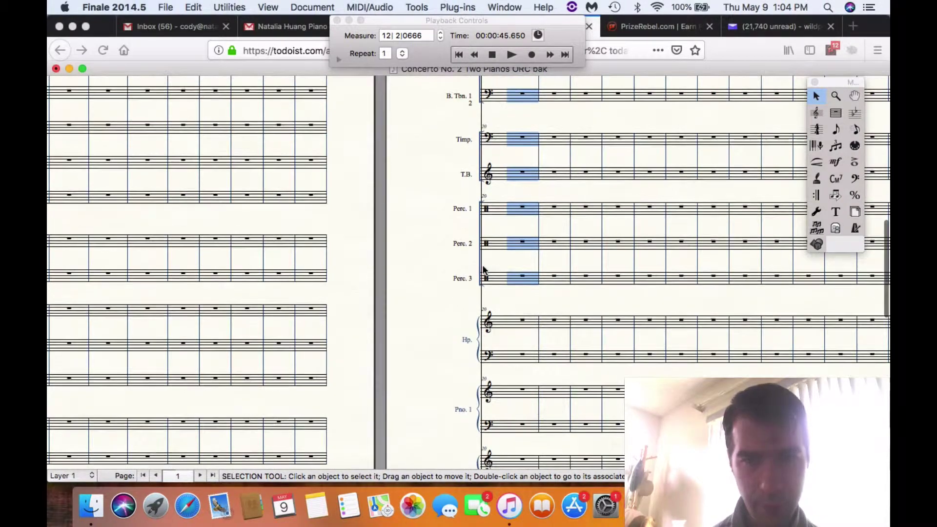
{"action": "scroll", "coordinate": [483, 270], "scroll_direction": "down", "scroll_amount": 15}
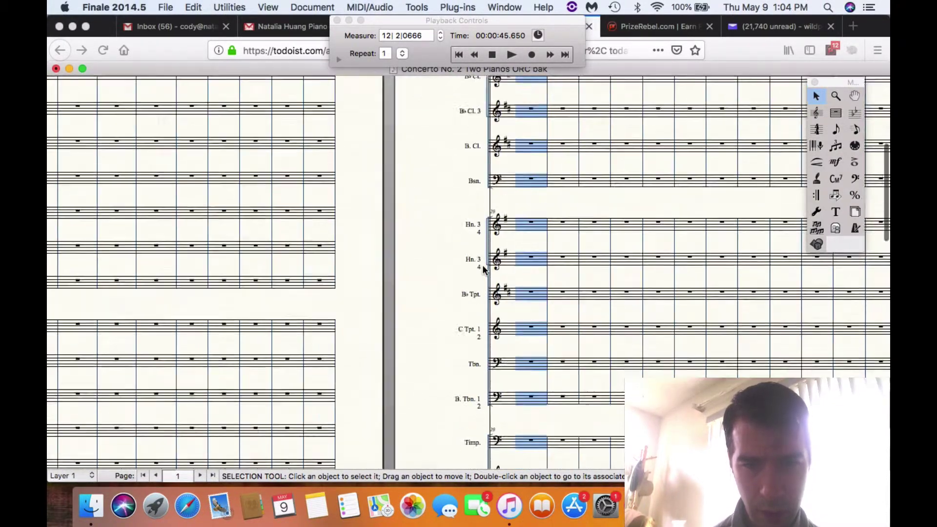
{"action": "scroll", "coordinate": [482, 266], "scroll_direction": "down", "scroll_amount": 2}
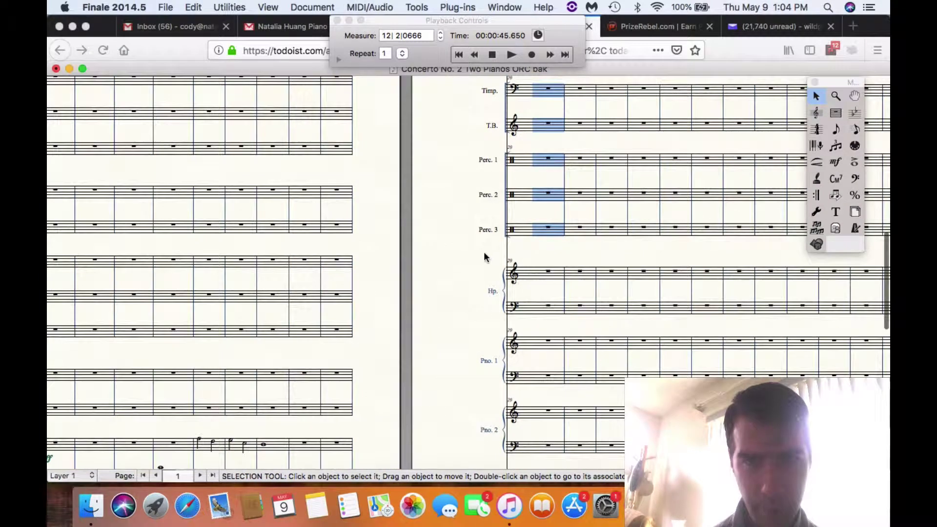
Switch to the Staff tool and bring up the Staff menu with page 2's top in view.
{"action": "left_click", "coordinate": [816, 112]}
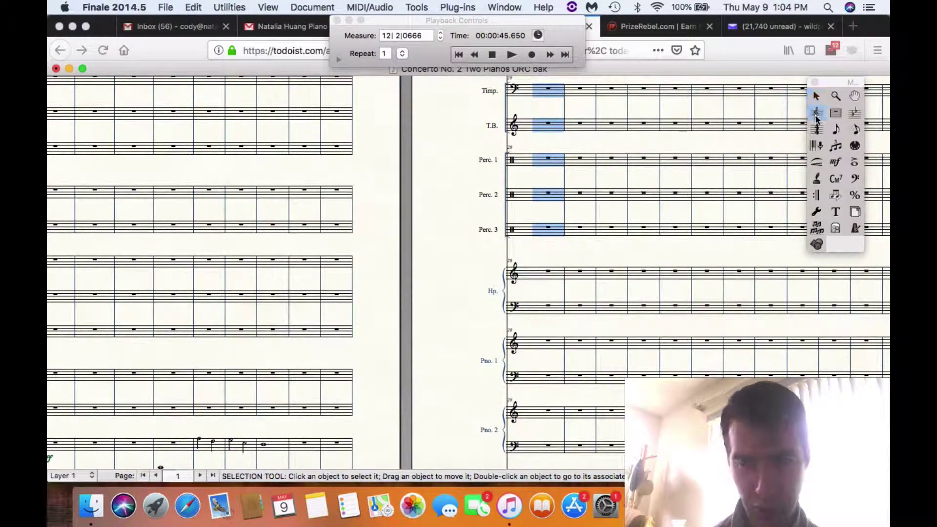
{"action": "scroll", "coordinate": [580, 221], "scroll_direction": "up", "scroll_amount": 10}
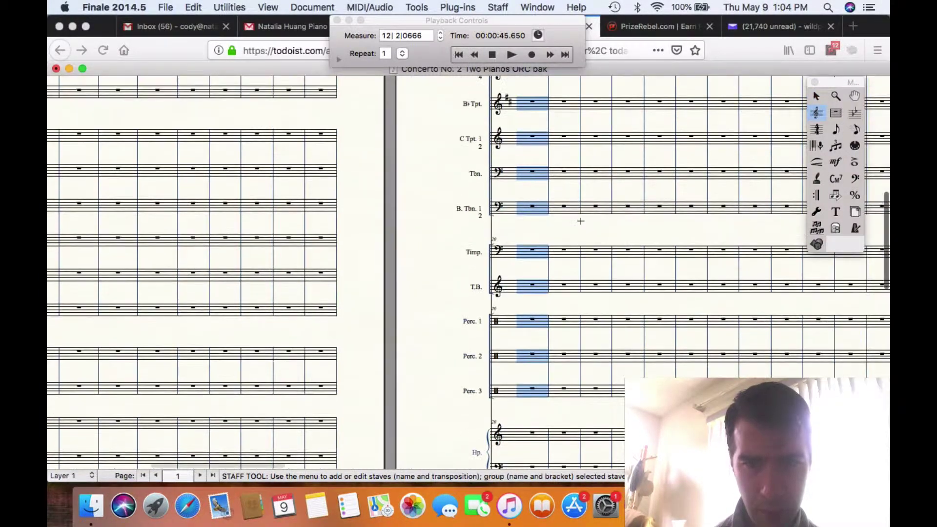
{"action": "scroll", "coordinate": [580, 221], "scroll_direction": "up", "scroll_amount": 15}
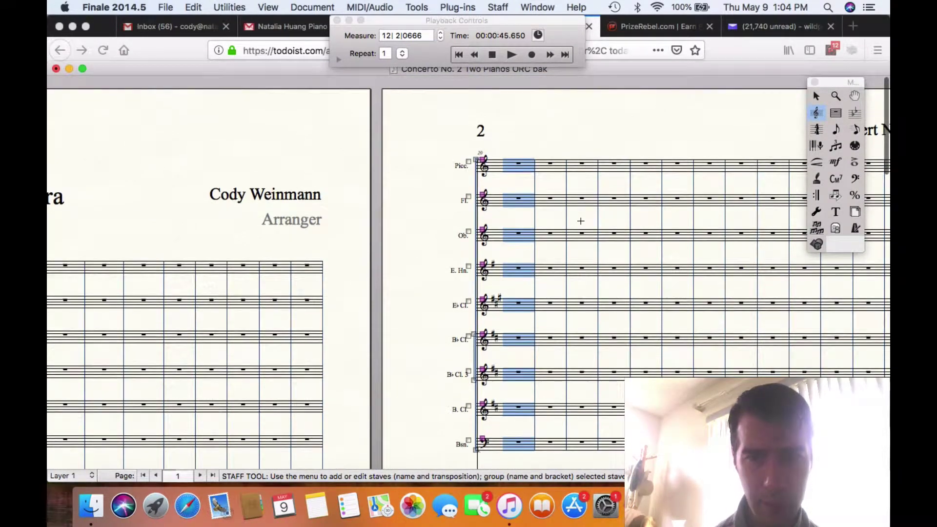
{"action": "left_click", "coordinate": [496, 7]}
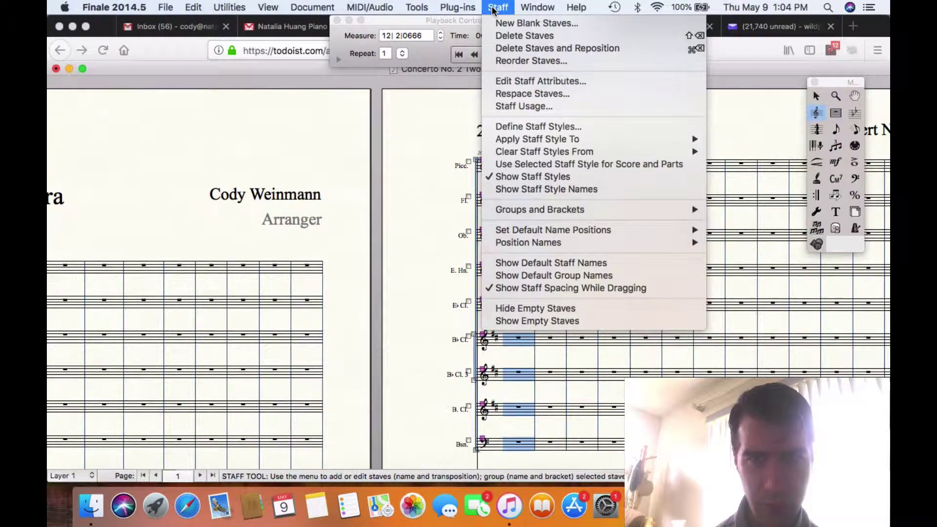
Hide empty staves on page 2, then select the harp's first treble and bass measures.
{"action": "left_click", "coordinate": [519, 309]}
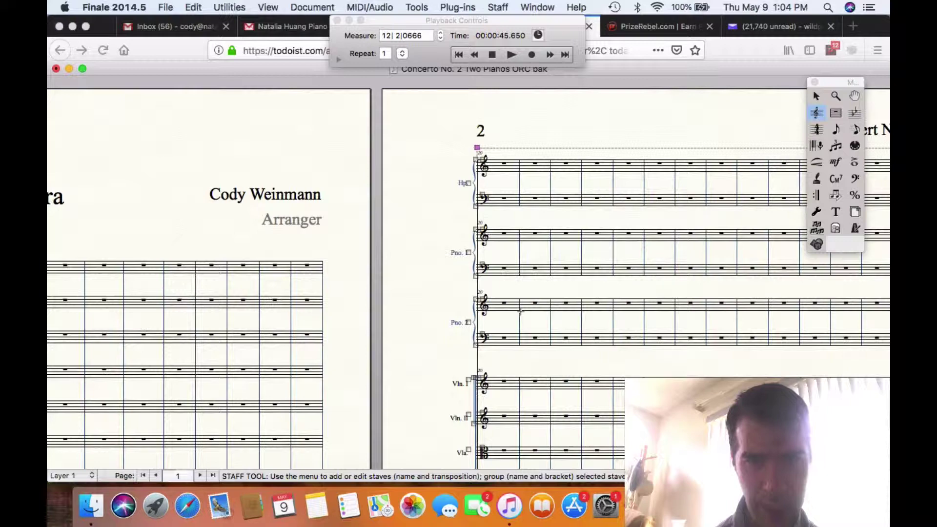
{"action": "scroll", "coordinate": [520, 311], "scroll_direction": "down", "scroll_amount": 1}
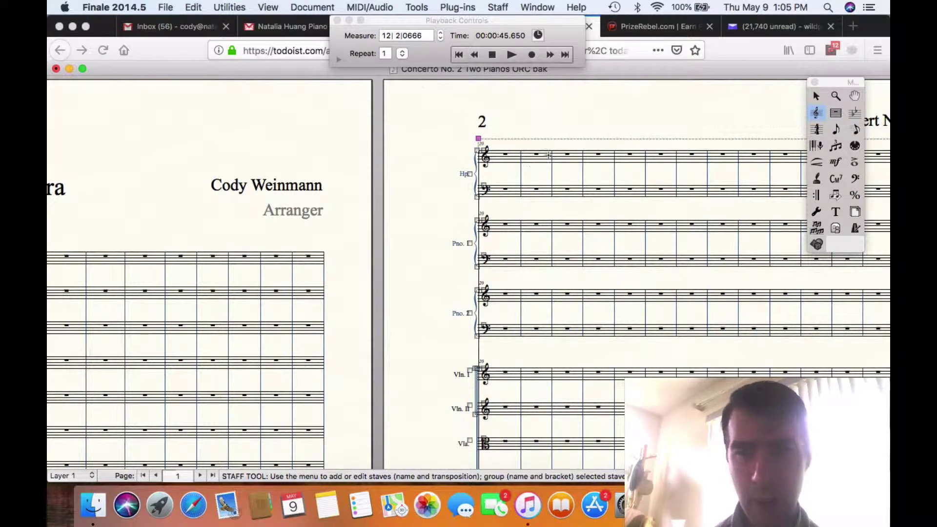
{"action": "left_click", "coordinate": [814, 98]}
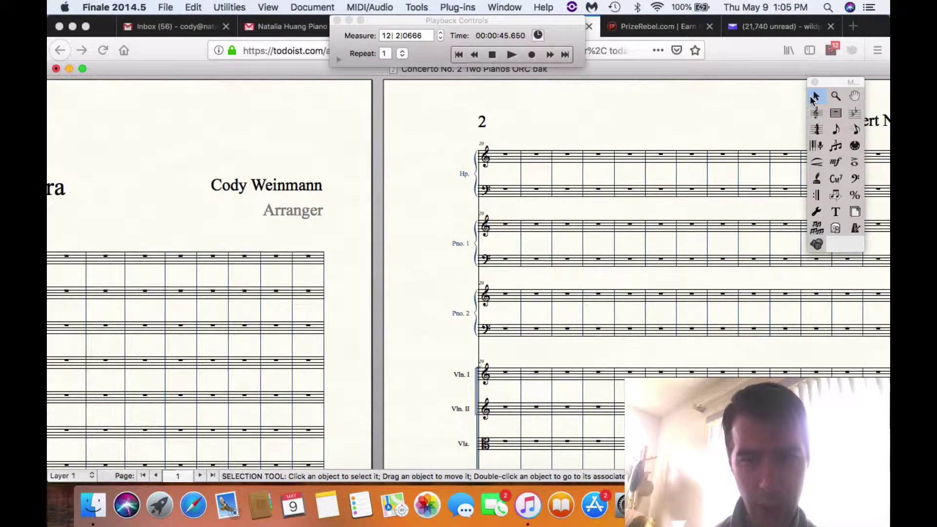
{"action": "left_click", "coordinate": [495, 163]}
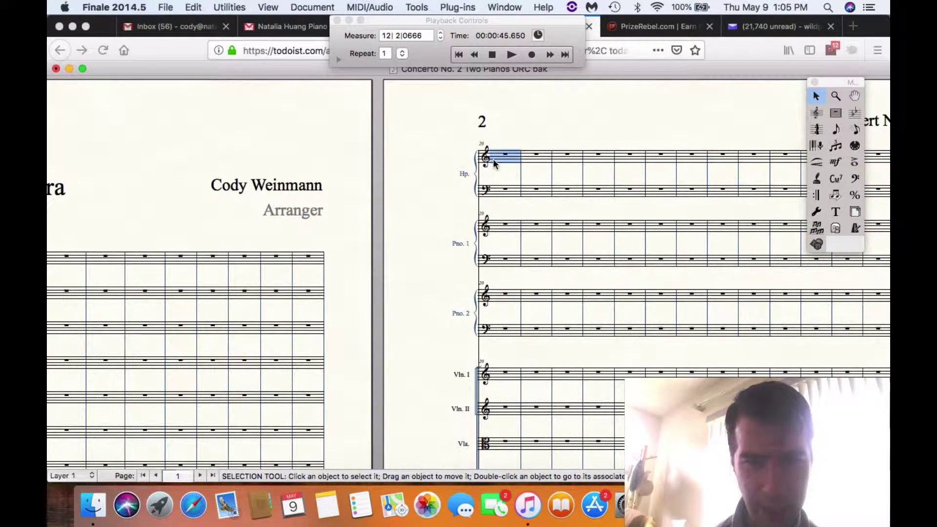
{"action": "left_click", "coordinate": [501, 191], "text": "shift"}
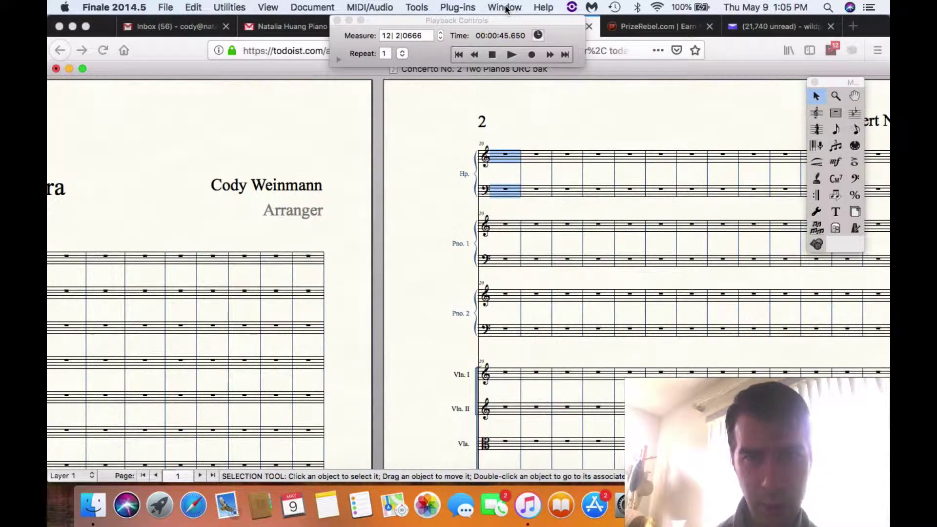
Hide the selected empty harp staves with Staff > Hide Empty Staves.
{"action": "left_click", "coordinate": [813, 113]}
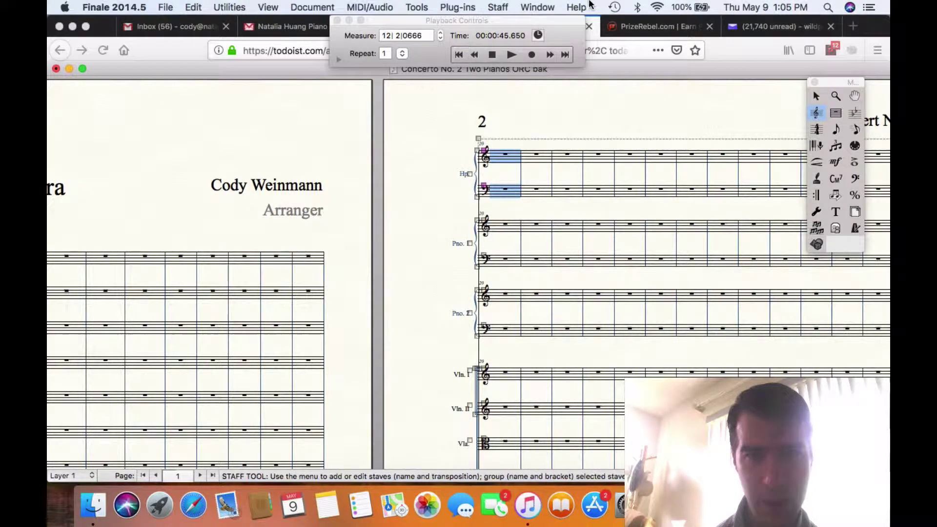
{"action": "left_click", "coordinate": [494, 10]}
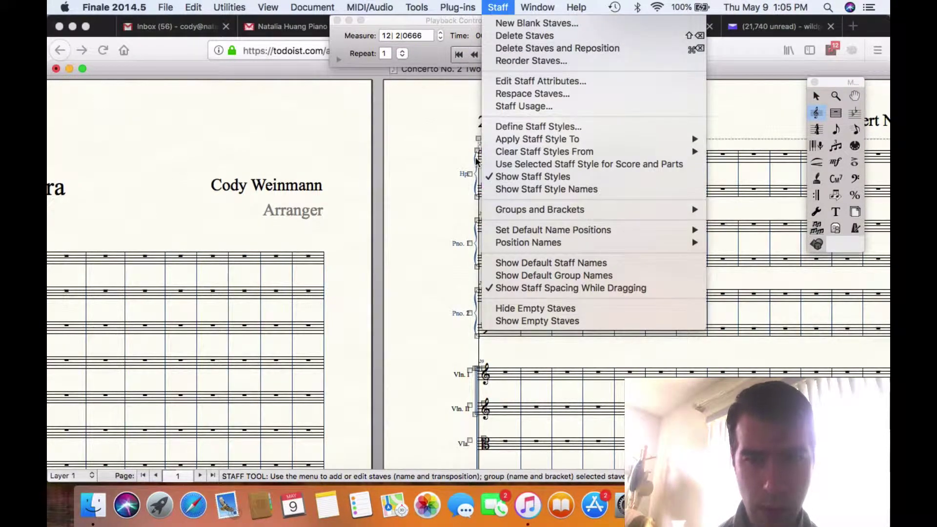
{"action": "mouse_move", "coordinate": [538, 212]}
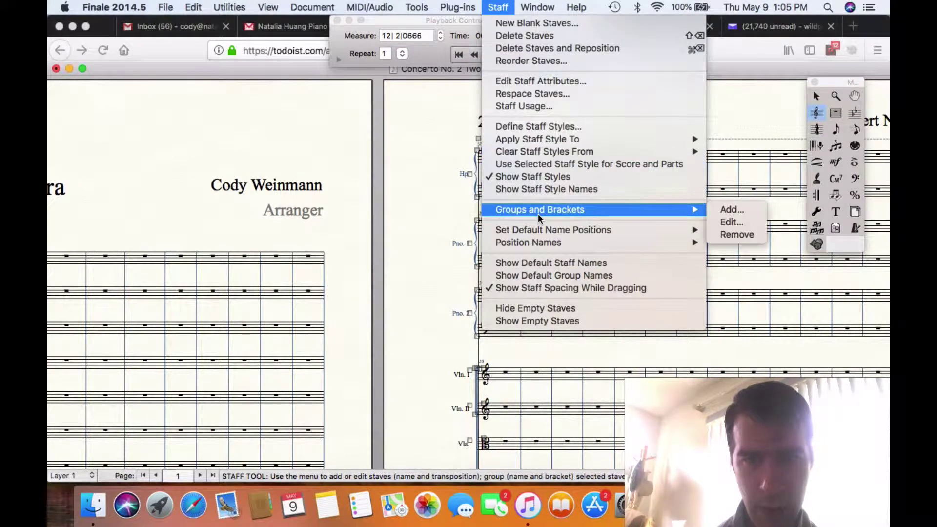
{"action": "left_click", "coordinate": [528, 308]}
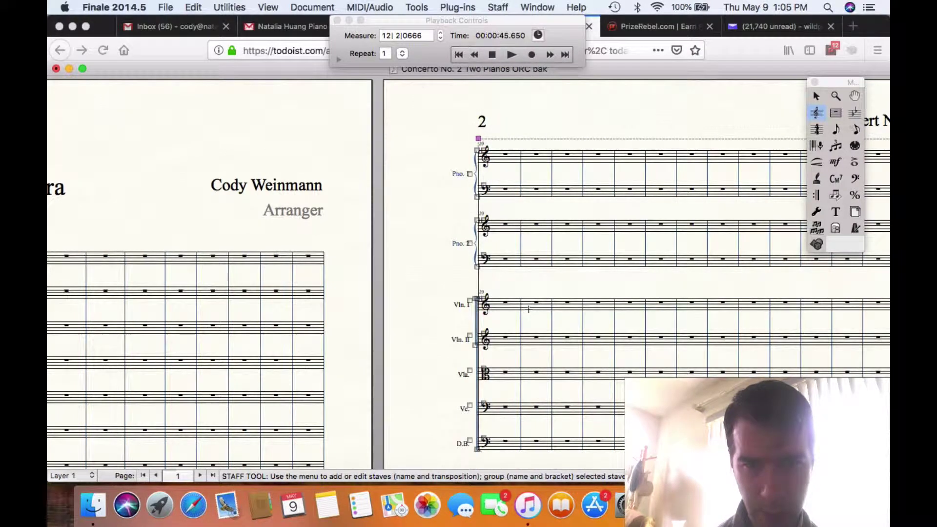
Select Vln. I through D.B. and hide those empty string staves.
{"action": "left_click", "coordinate": [499, 305]}
{"action": "scroll", "coordinate": [500, 306], "scroll_direction": "down", "scroll_amount": 8}
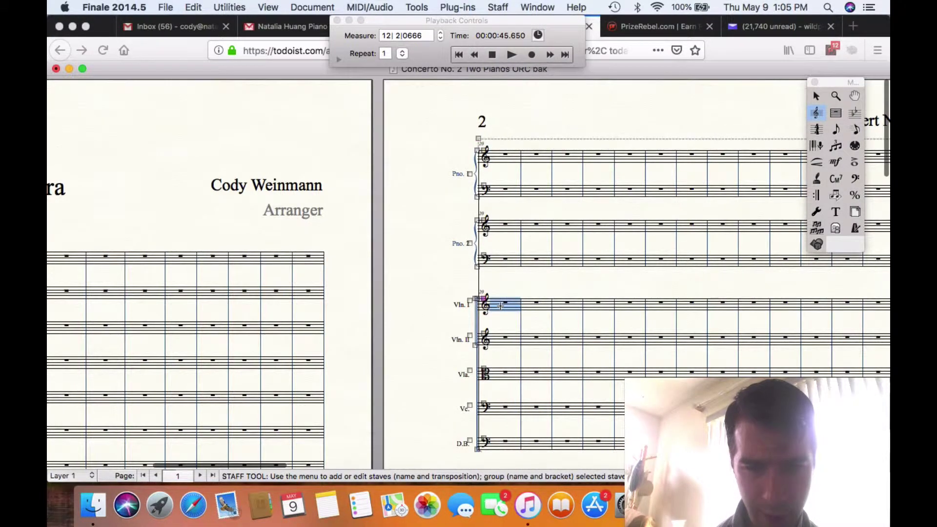
{"action": "left_click", "coordinate": [550, 256], "text": "shift"}
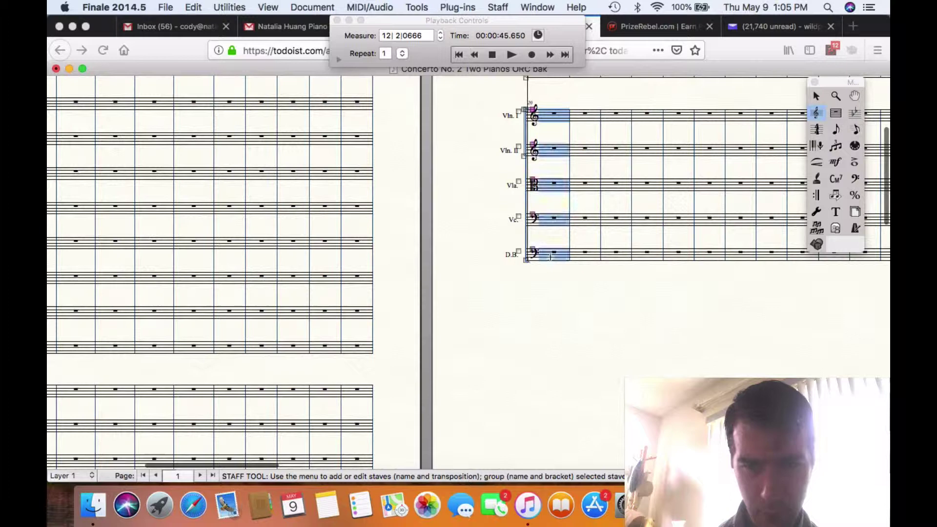
{"action": "left_click", "coordinate": [497, 7]}
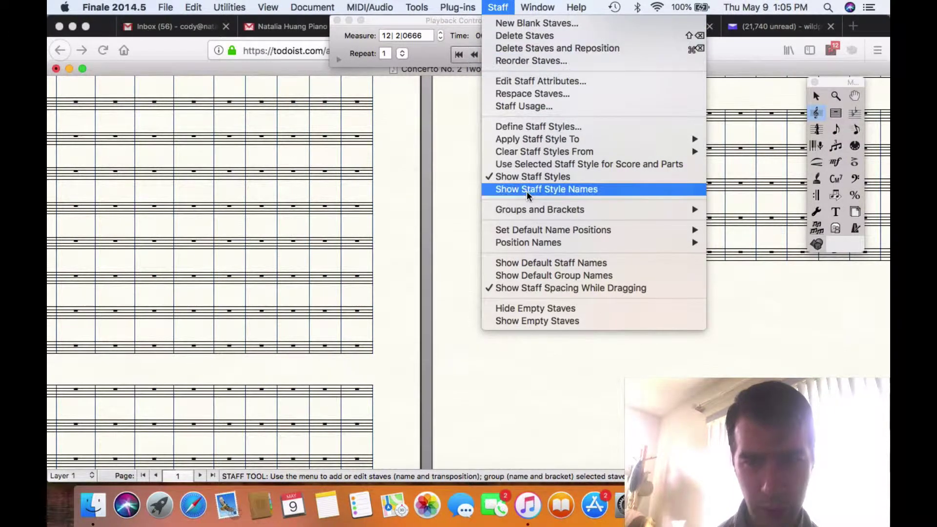
{"action": "left_click", "coordinate": [528, 306]}
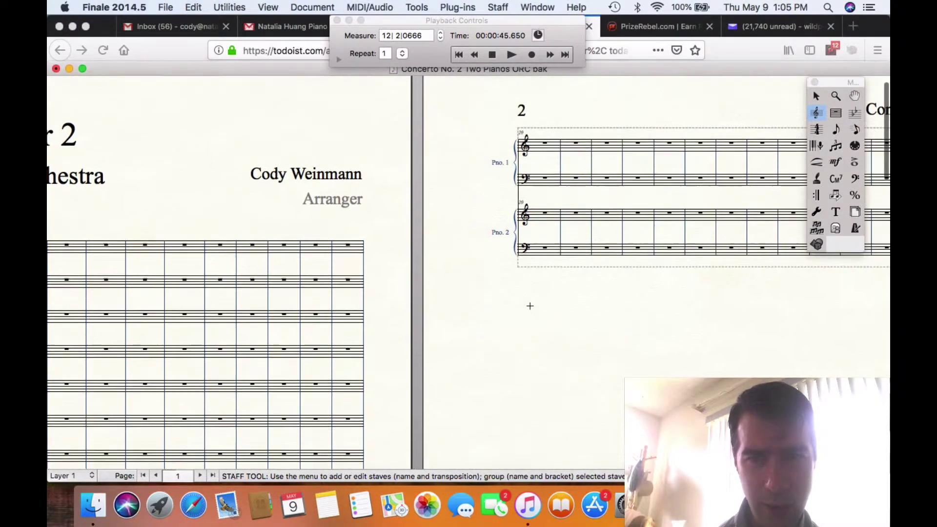
{"action": "scroll", "coordinate": [530, 306], "scroll_direction": "right", "scroll_amount": 3}
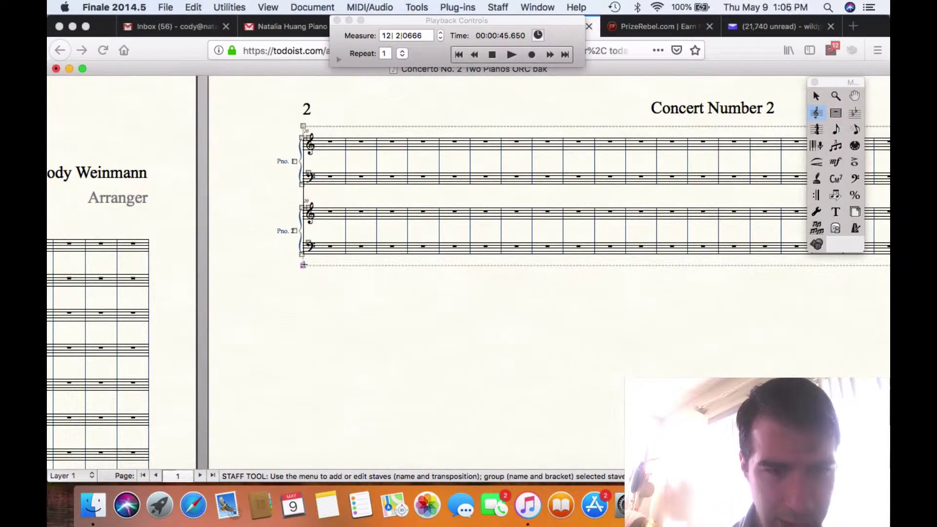
{"action": "left_click", "coordinate": [303, 265]}
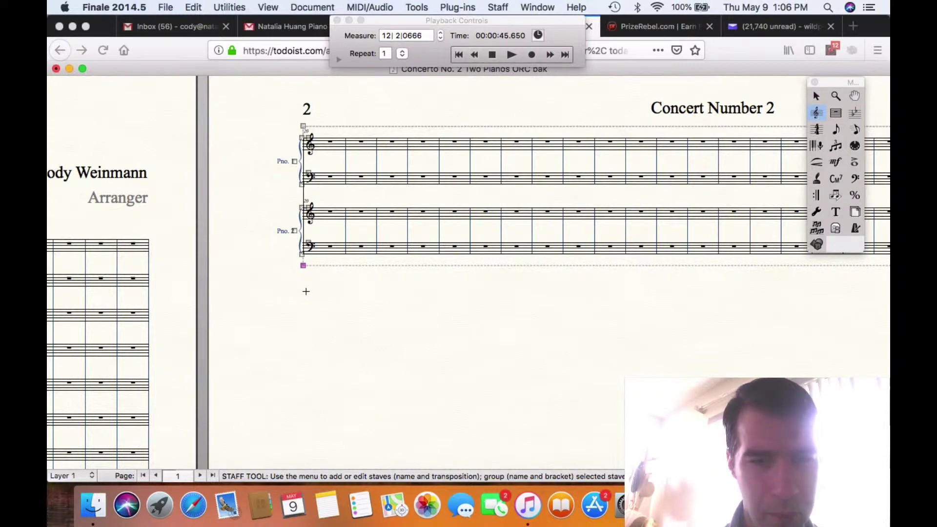
{"action": "scroll", "coordinate": [361, 203], "scroll_direction": "down", "scroll_amount": 10}
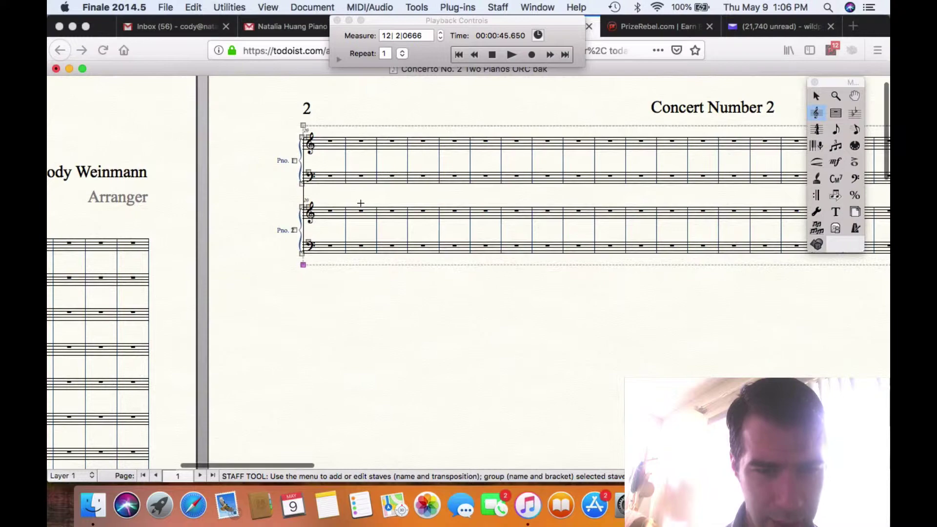
{"action": "scroll", "coordinate": [361, 203], "scroll_direction": "down", "scroll_amount": 10}
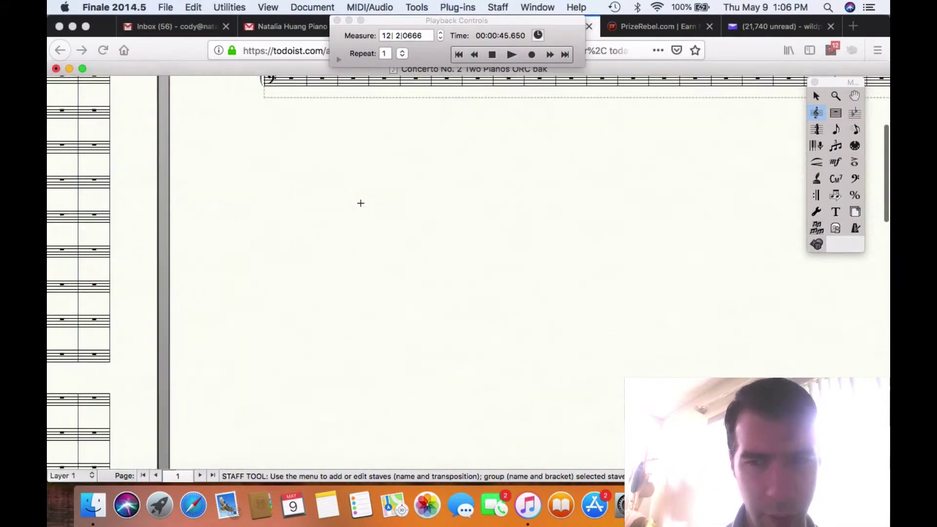
{"action": "scroll", "coordinate": [360, 203], "scroll_direction": "right", "scroll_amount": 10}
{"action": "scroll", "coordinate": [360, 203], "scroll_direction": "down", "scroll_amount": 3}
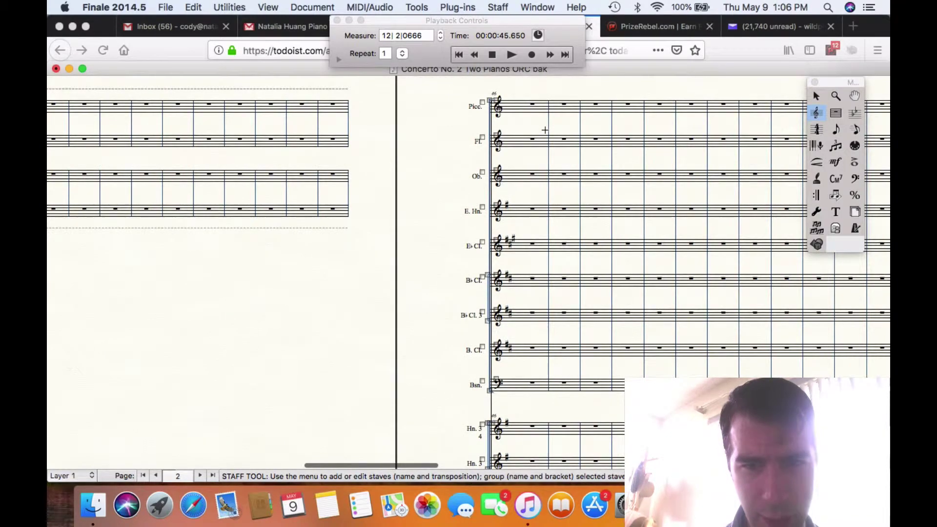
{"action": "left_click", "coordinate": [537, 107]}
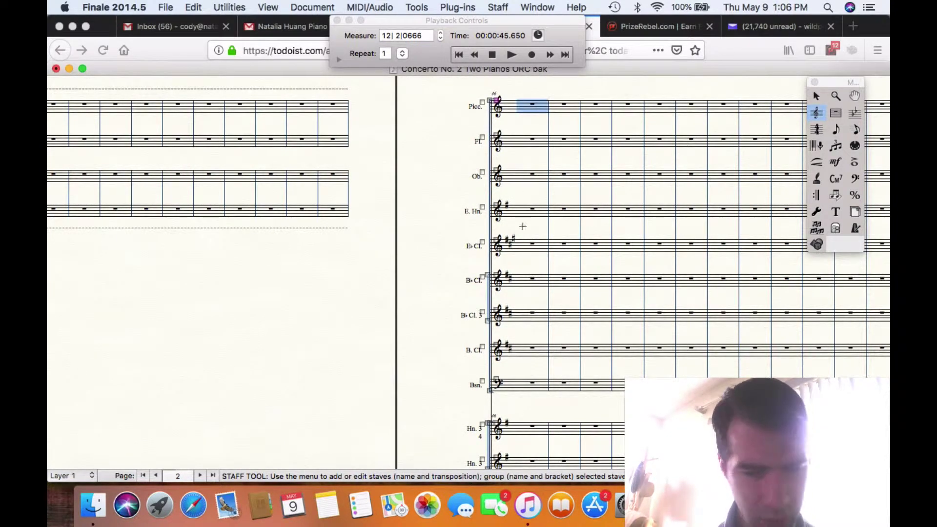
{"action": "scroll", "coordinate": [523, 225], "scroll_direction": "down", "scroll_amount": 8}
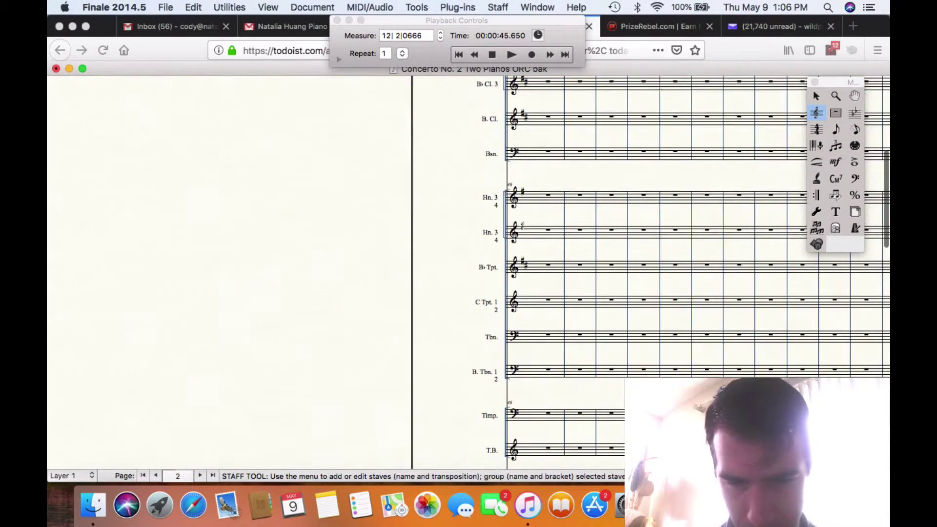
{"action": "scroll", "coordinate": [534, 464], "scroll_direction": "down", "scroll_amount": 5}
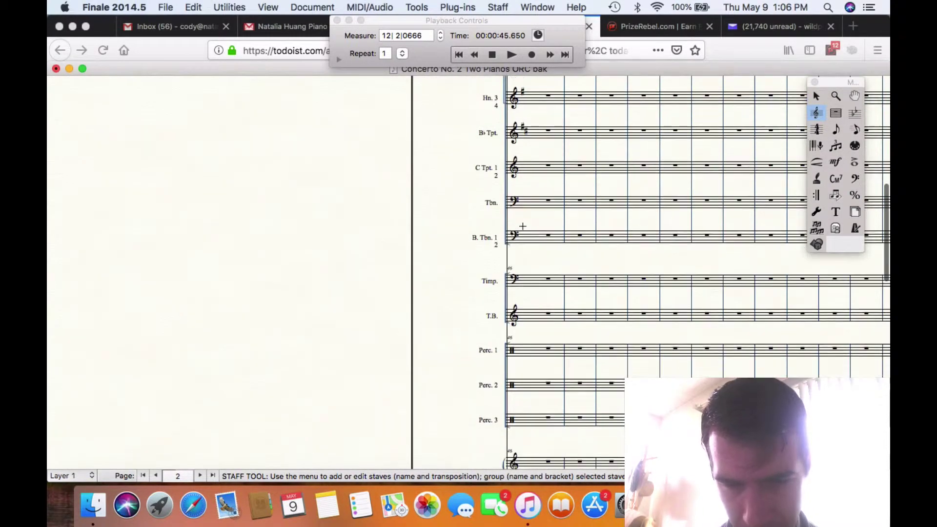
{"action": "left_click", "coordinate": [525, 415], "text": "shift"}
{"action": "scroll", "coordinate": [525, 415], "scroll_direction": "right", "scroll_amount": 10}
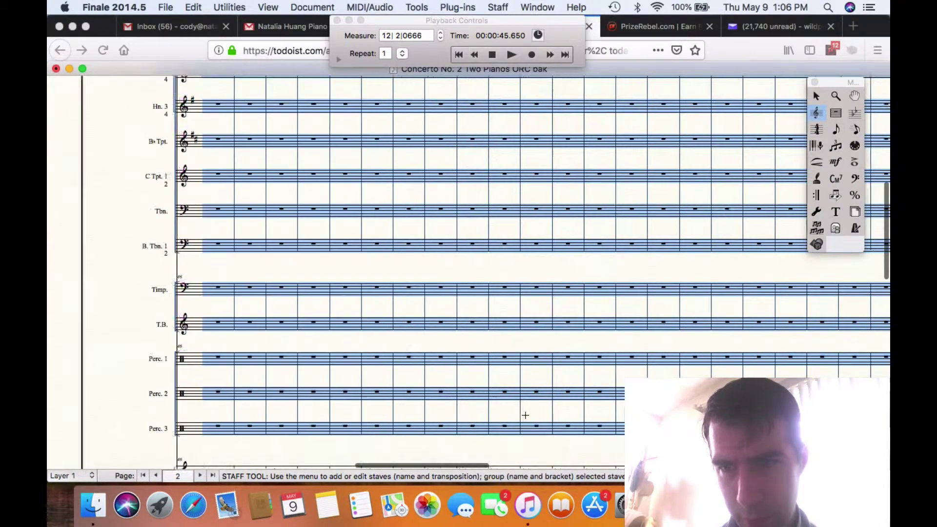
{"action": "scroll", "coordinate": [526, 415], "scroll_direction": "right", "scroll_amount": 10}
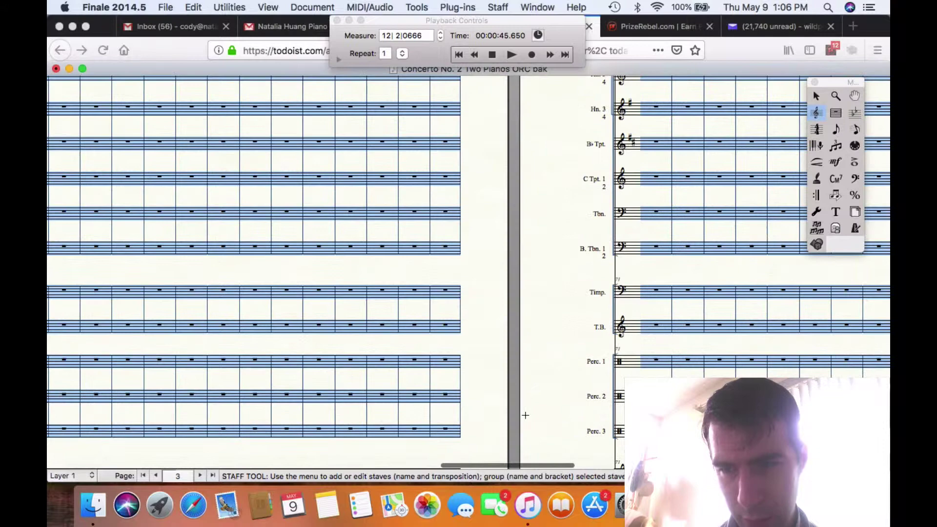
{"action": "scroll", "coordinate": [524, 415], "scroll_direction": "left", "scroll_amount": 8}
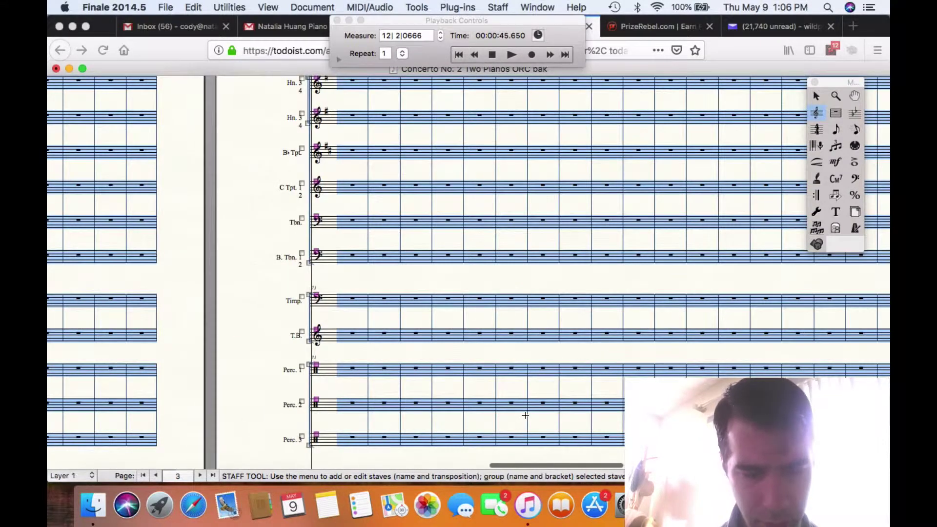
{"action": "scroll", "coordinate": [525, 415], "scroll_direction": "left", "scroll_amount": 8}
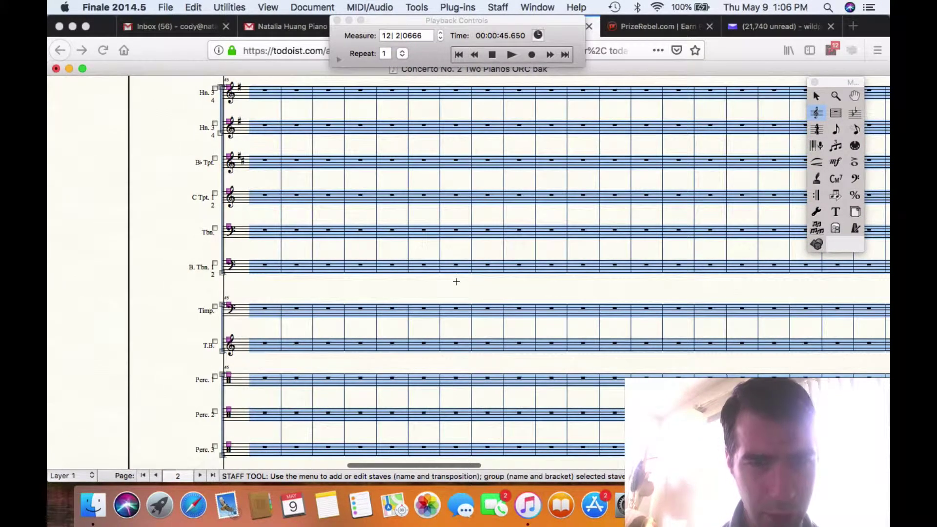
{"action": "scroll", "coordinate": [491, 208], "scroll_direction": "up", "scroll_amount": 10}
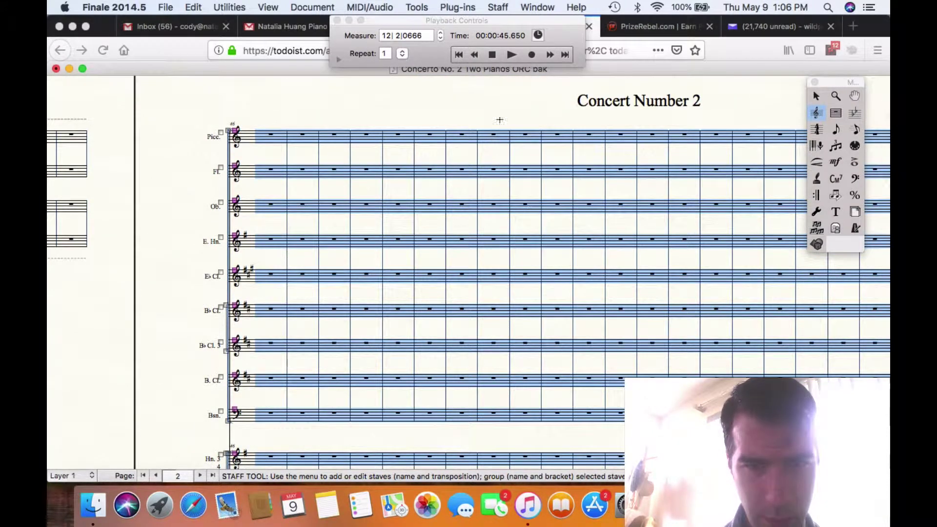
Select measures 1–10 of every staff from Picc. down through the Hp. staves.
{"action": "left_click", "coordinate": [497, 113]}
{"action": "left_click", "coordinate": [275, 137]}
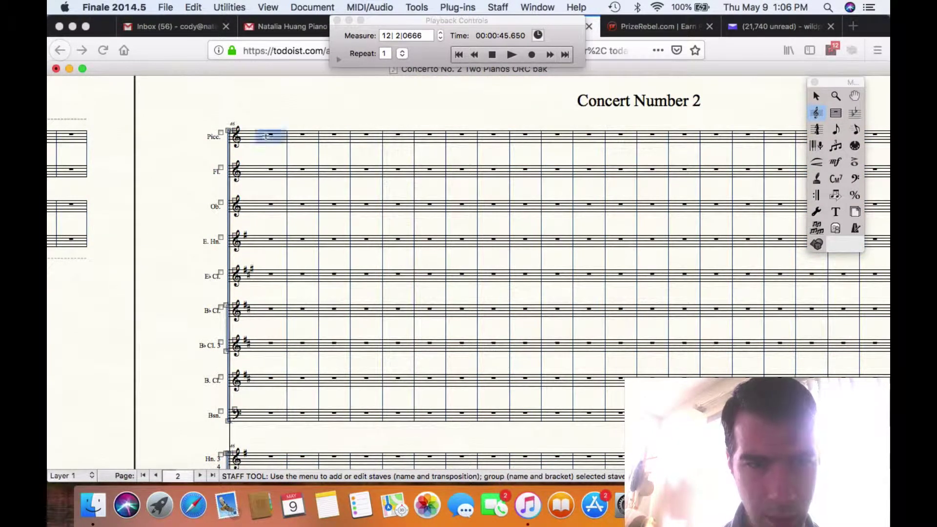
{"action": "left_click", "coordinate": [549, 142], "text": "shift"}
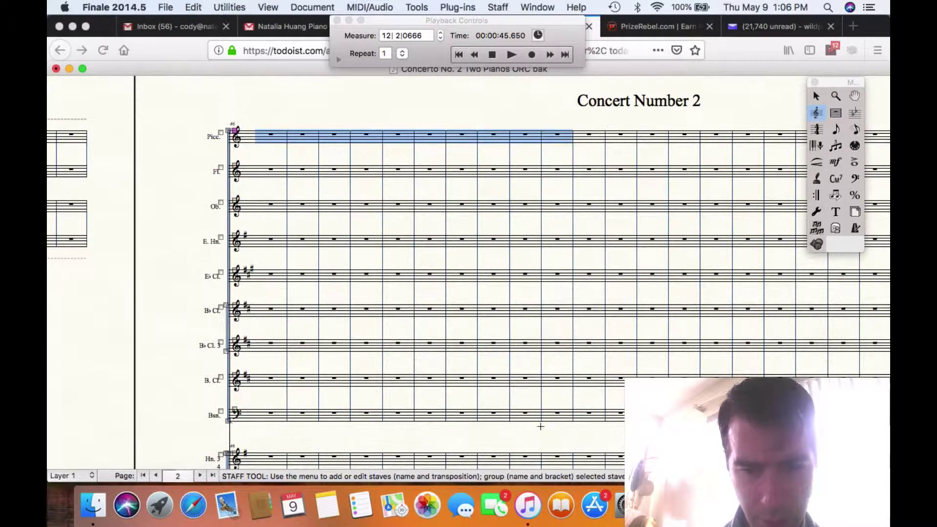
{"action": "scroll", "coordinate": [552, 445], "scroll_direction": "down", "scroll_amount": 5}
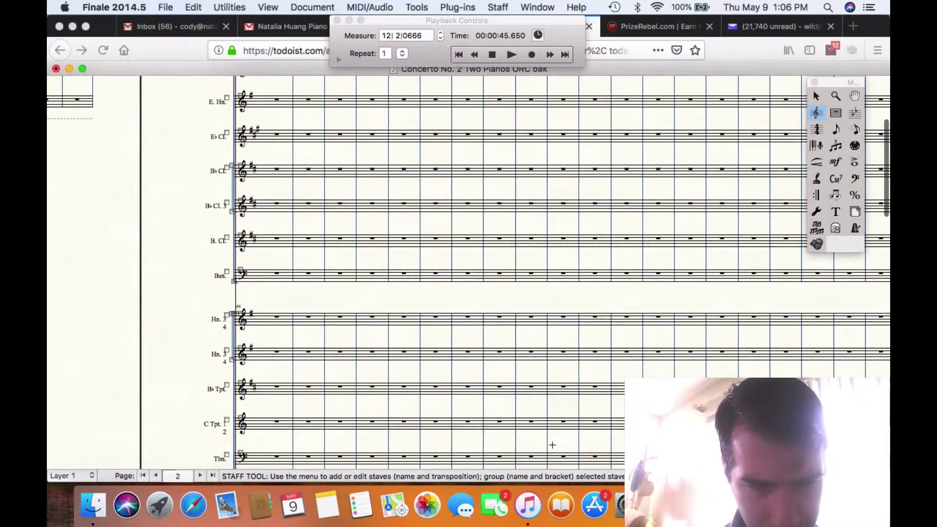
{"action": "scroll", "coordinate": [552, 444], "scroll_direction": "down", "scroll_amount": 9}
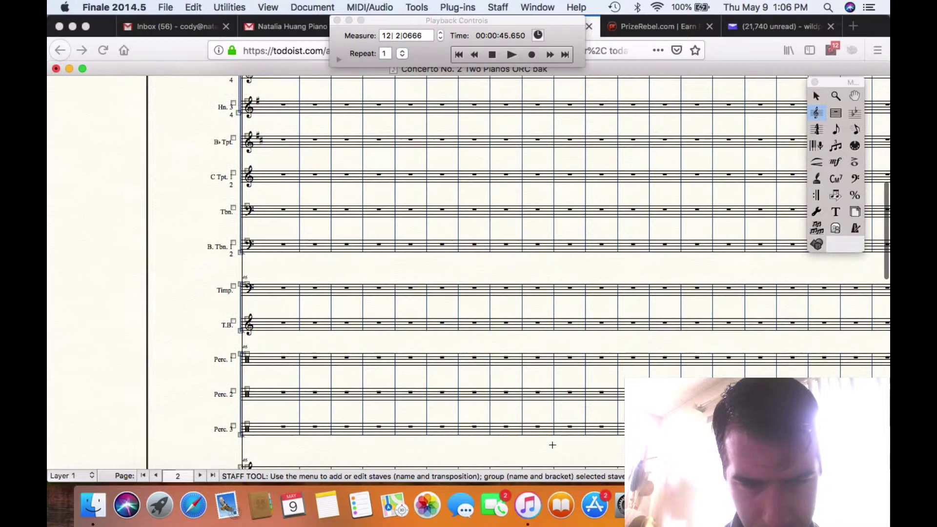
{"action": "scroll", "coordinate": [551, 445], "scroll_direction": "down", "scroll_amount": 8}
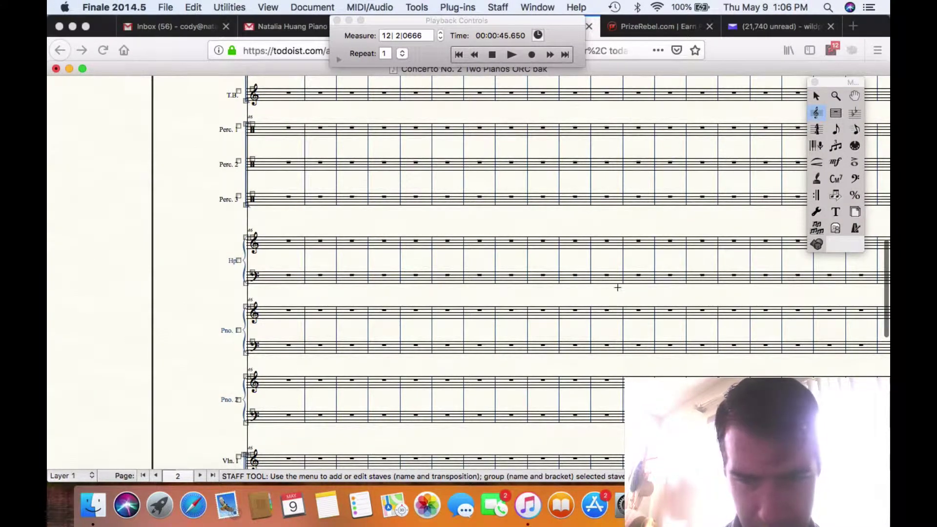
{"action": "left_click", "coordinate": [612, 281], "text": "shift"}
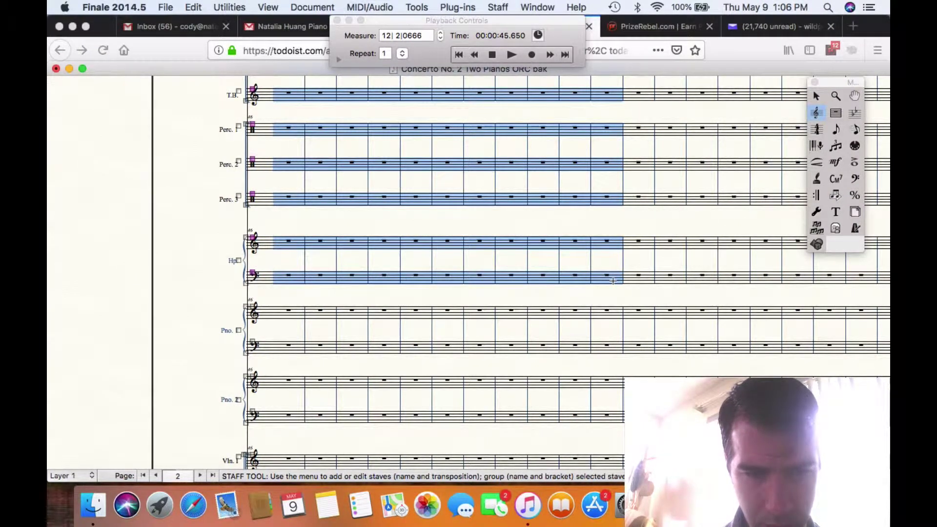
Hide empty staves in the selected opening measures, then select the first Picc. measure.
{"action": "left_click", "coordinate": [493, 6]}
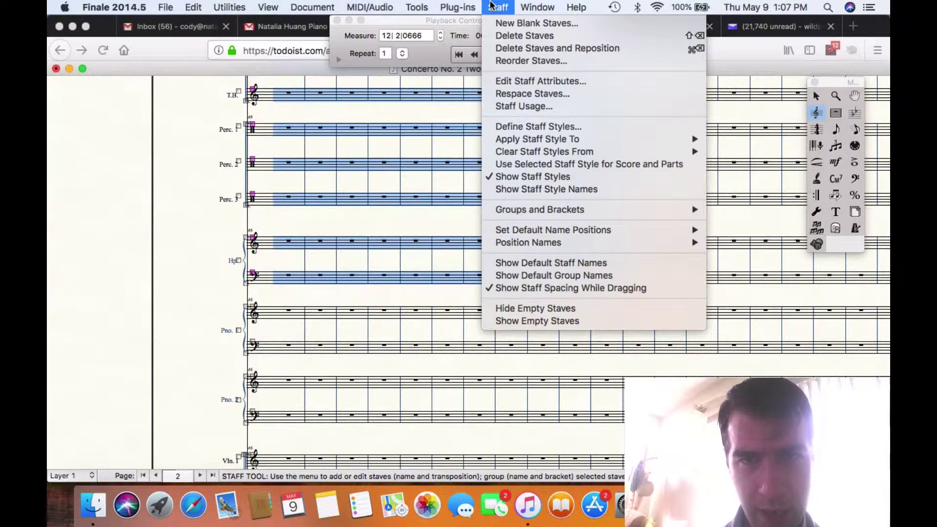
{"action": "left_click", "coordinate": [565, 309]}
{"action": "scroll", "coordinate": [567, 310], "scroll_direction": "up", "scroll_amount": 10}
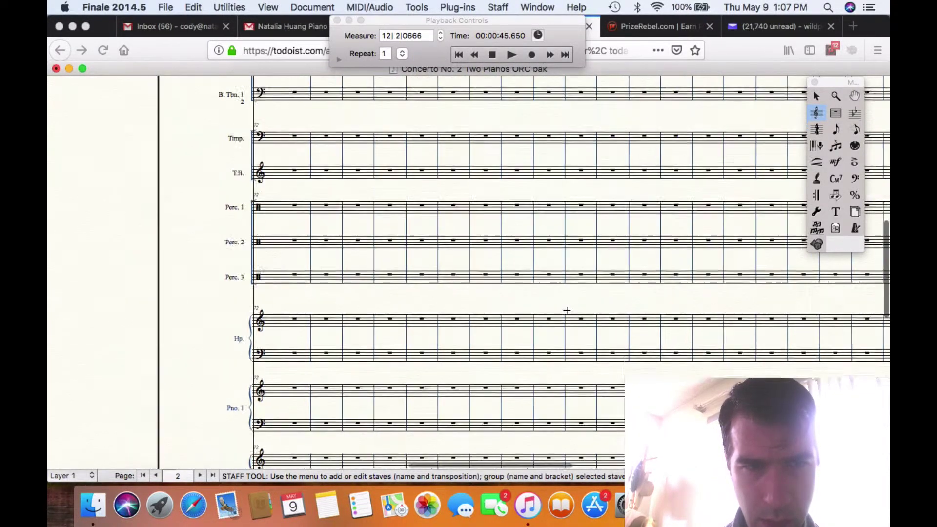
{"action": "scroll", "coordinate": [567, 310], "scroll_direction": "up", "scroll_amount": 5}
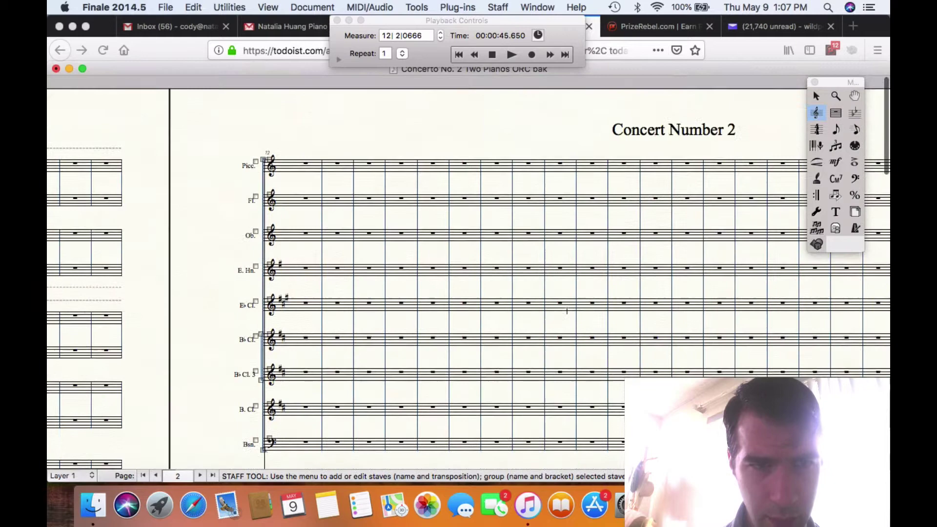
{"action": "left_click", "coordinate": [307, 166]}
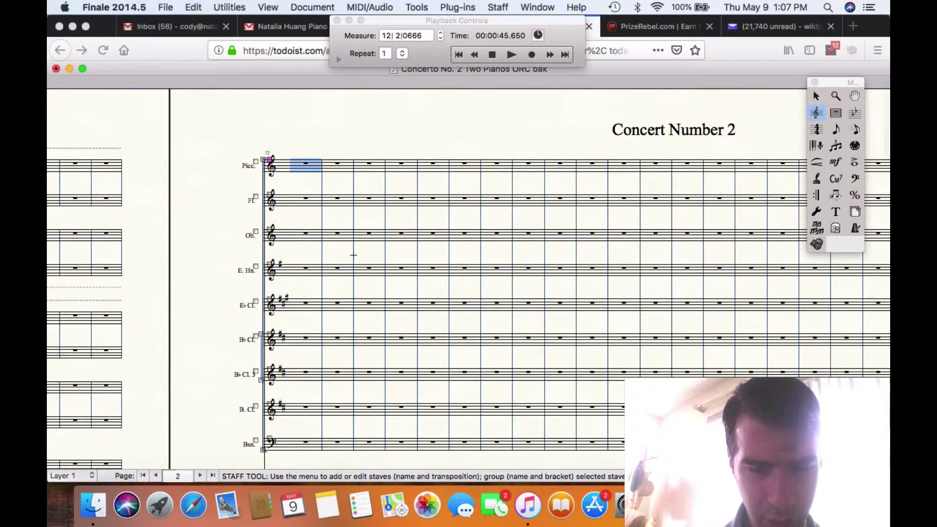
{"action": "scroll", "coordinate": [399, 308], "scroll_direction": "down", "scroll_amount": 6}
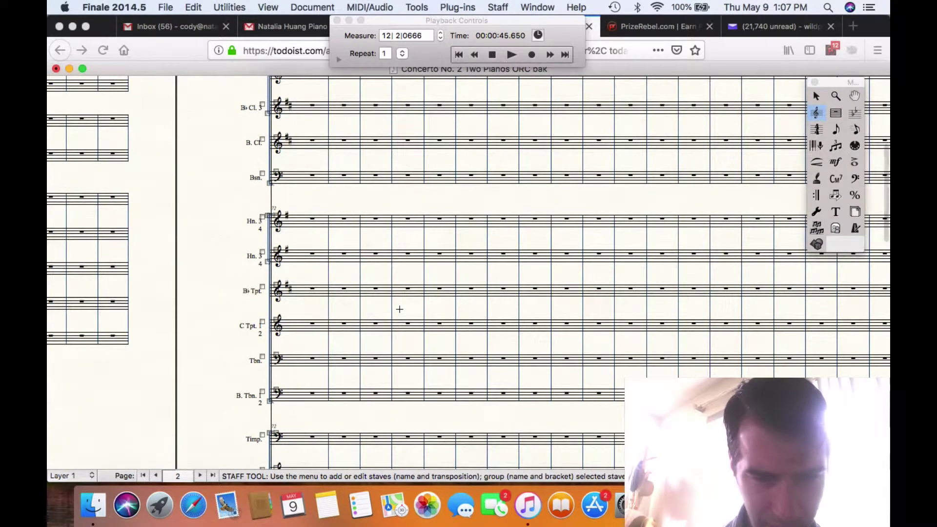
{"action": "scroll", "coordinate": [399, 412], "scroll_direction": "down", "scroll_amount": 4}
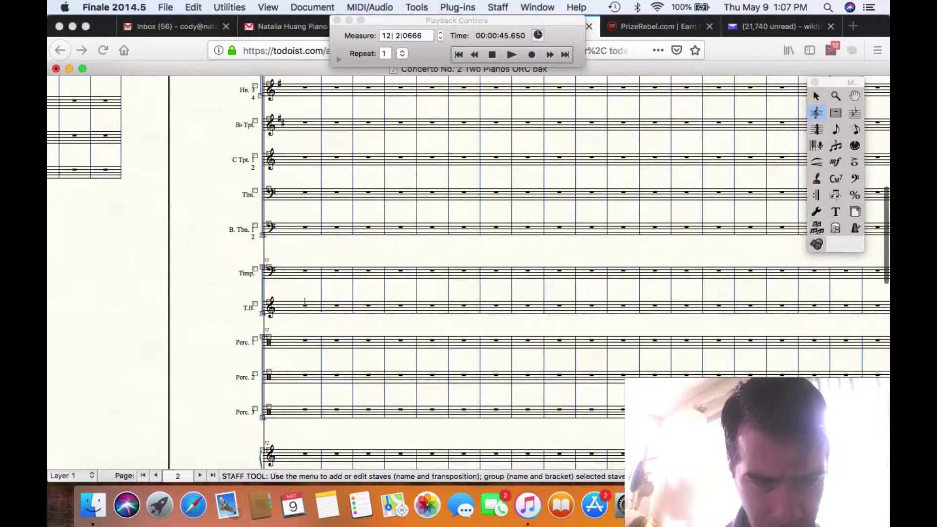
Select measures 1–5 of every staff, from Picc. down to Perc. 3.
{"action": "left_click", "coordinate": [294, 413]}
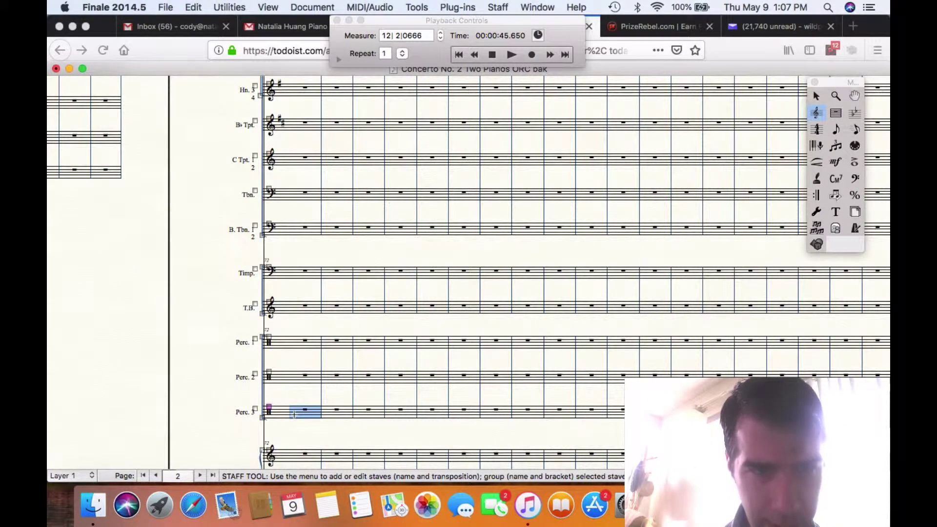
{"action": "scroll", "coordinate": [294, 414], "scroll_direction": "up", "scroll_amount": 10}
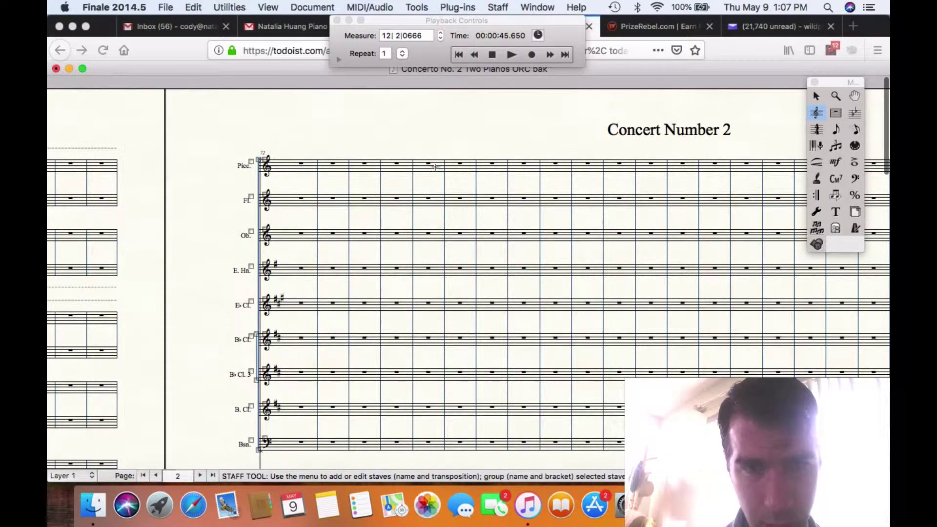
{"action": "left_click", "coordinate": [434, 166], "text": "shift"}
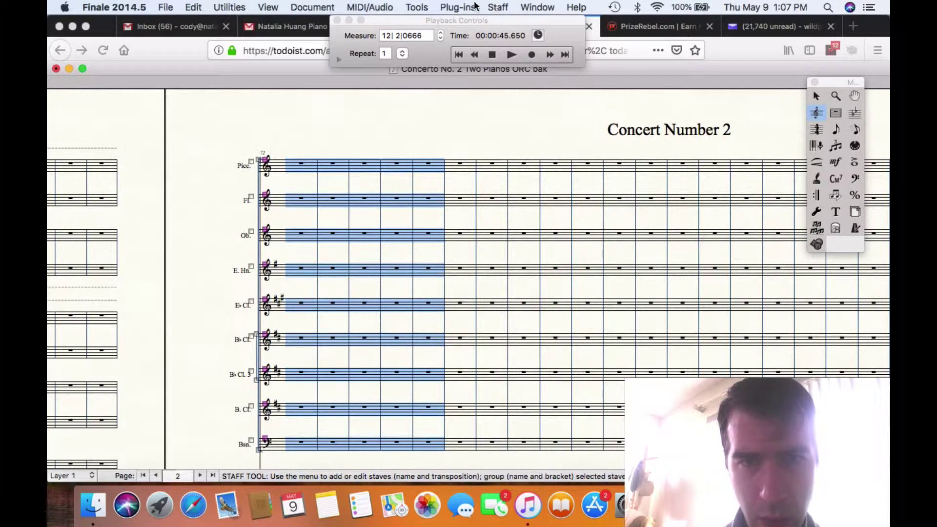
Turn on Show Staff Style Names, then hide the empty staves in the selection.
{"action": "left_click", "coordinate": [498, 7]}
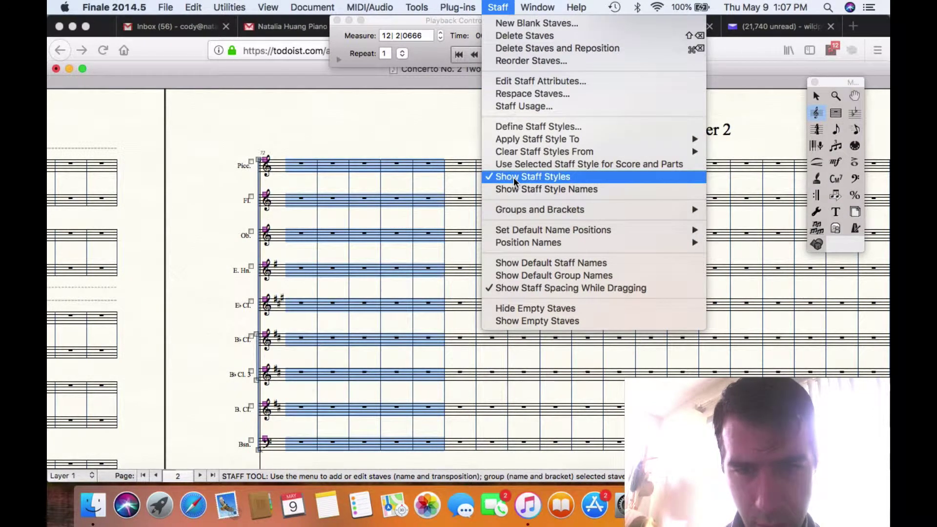
{"action": "left_click", "coordinate": [511, 194]}
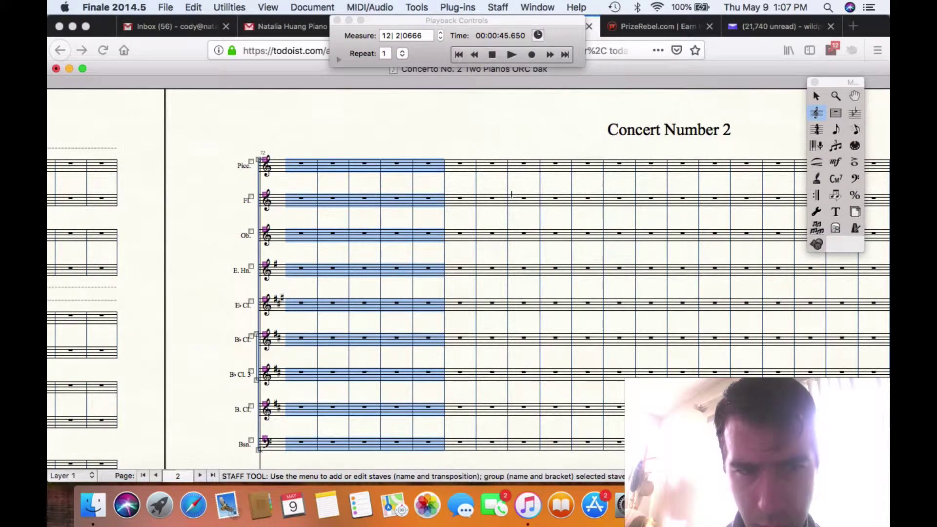
{"action": "left_click", "coordinate": [501, 7]}
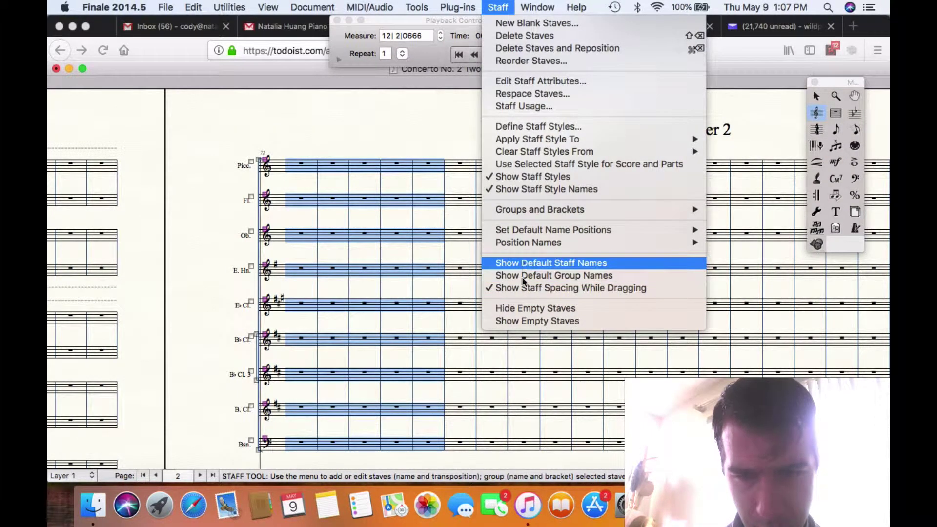
{"action": "left_click", "coordinate": [517, 308]}
Select the first Vln. I measure in the system below the two piano staves.
{"action": "scroll", "coordinate": [517, 309], "scroll_direction": "down", "scroll_amount": 5}
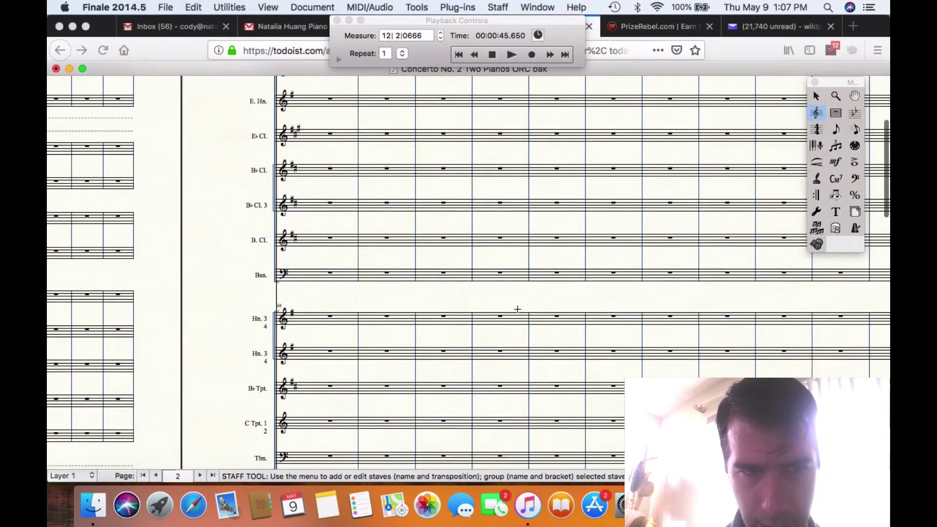
{"action": "scroll", "coordinate": [517, 309], "scroll_direction": "up", "scroll_amount": 5}
{"action": "scroll", "coordinate": [517, 308], "scroll_direction": "left", "scroll_amount": 10}
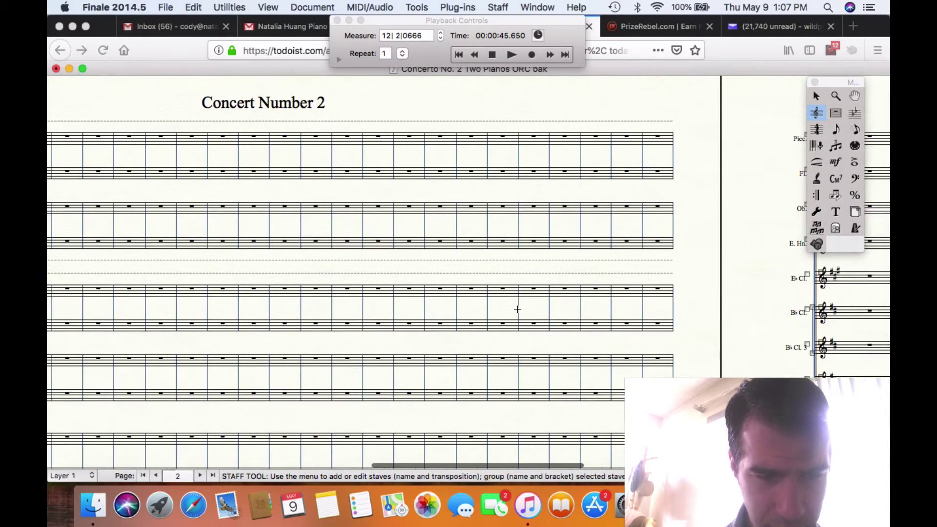
{"action": "scroll", "coordinate": [517, 309], "scroll_direction": "down", "scroll_amount": 3}
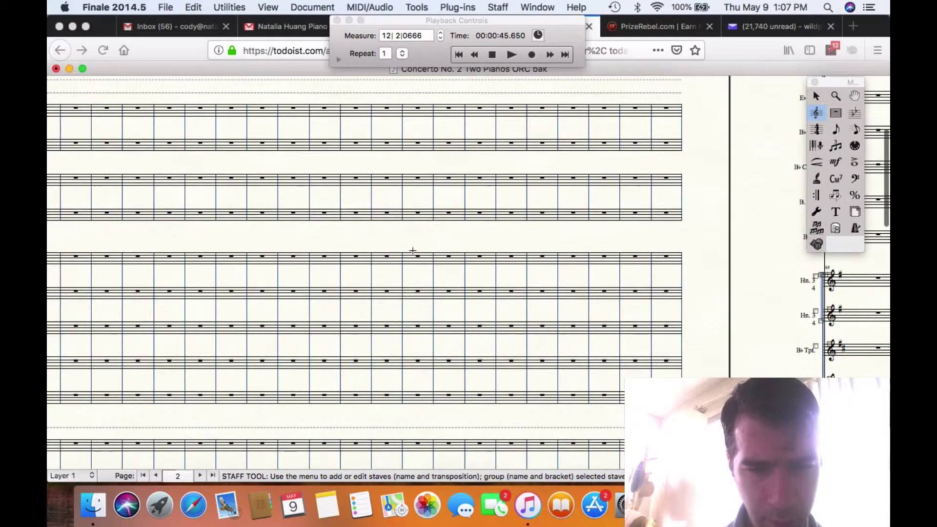
{"action": "scroll", "coordinate": [412, 251], "scroll_direction": "right", "scroll_amount": 10}
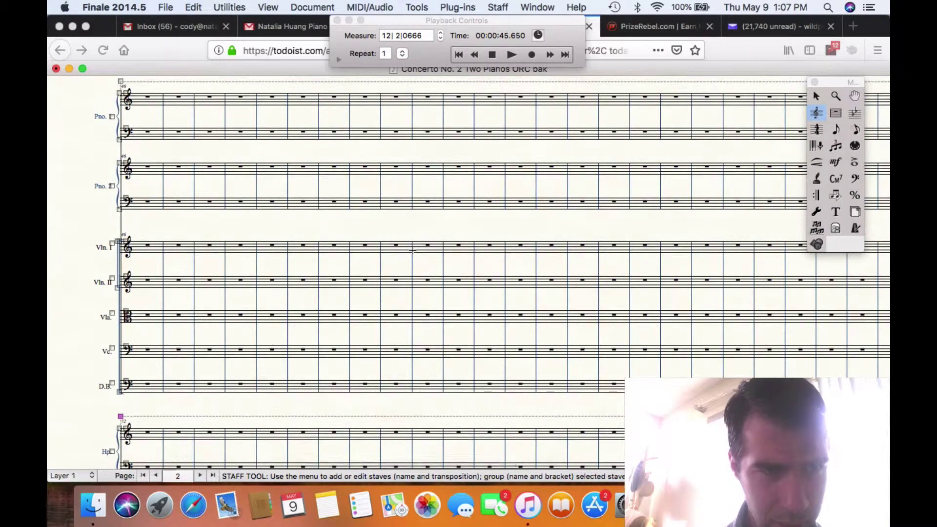
{"action": "left_click", "coordinate": [148, 245]}
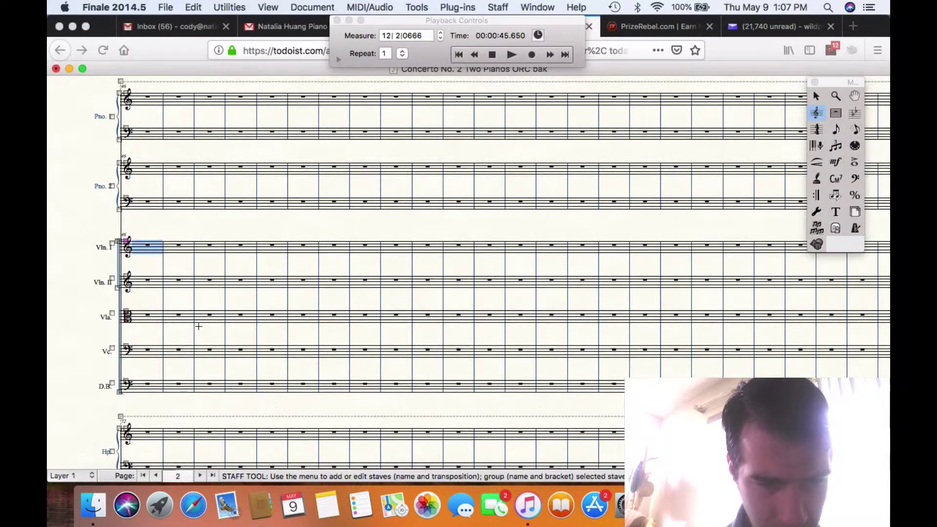
{"action": "scroll", "coordinate": [198, 327], "scroll_direction": "down", "scroll_amount": 5}
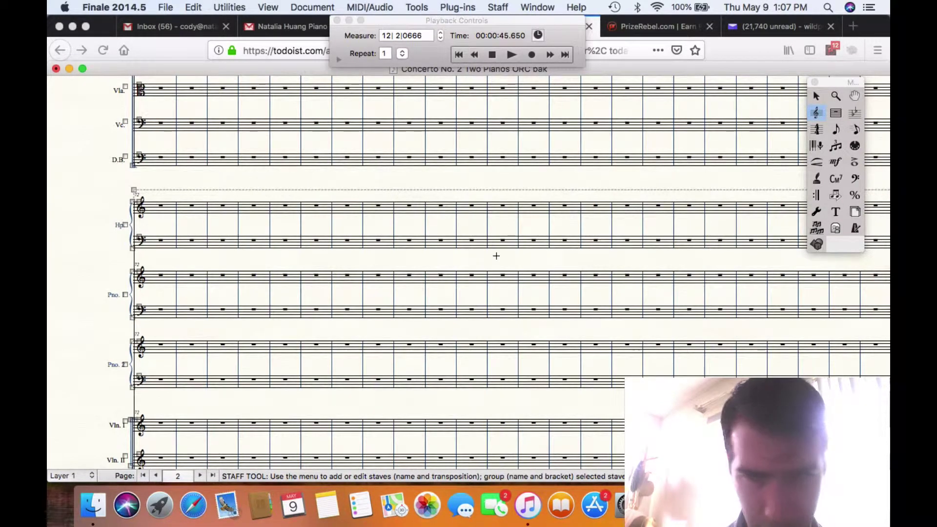
{"action": "scroll", "coordinate": [734, 221], "scroll_direction": "right", "scroll_amount": 15}
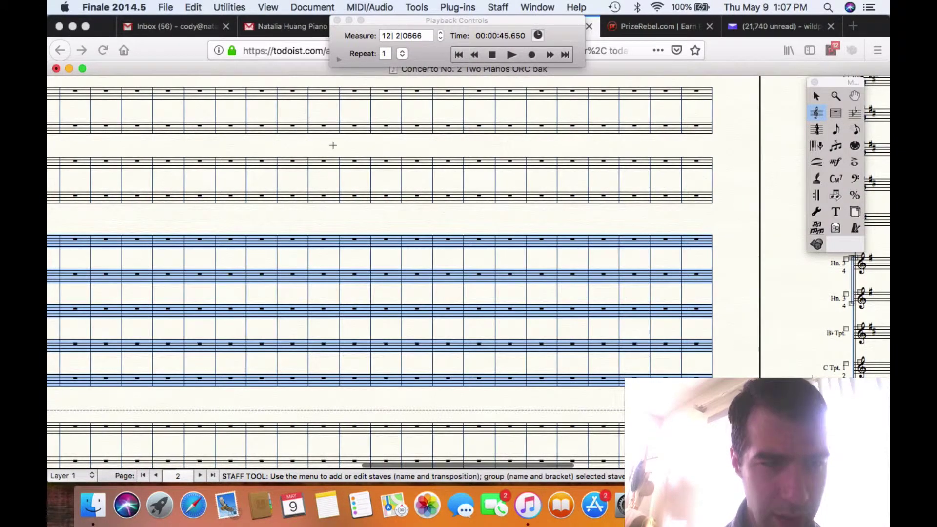
{"action": "scroll", "coordinate": [333, 145], "scroll_direction": "left", "scroll_amount": 10}
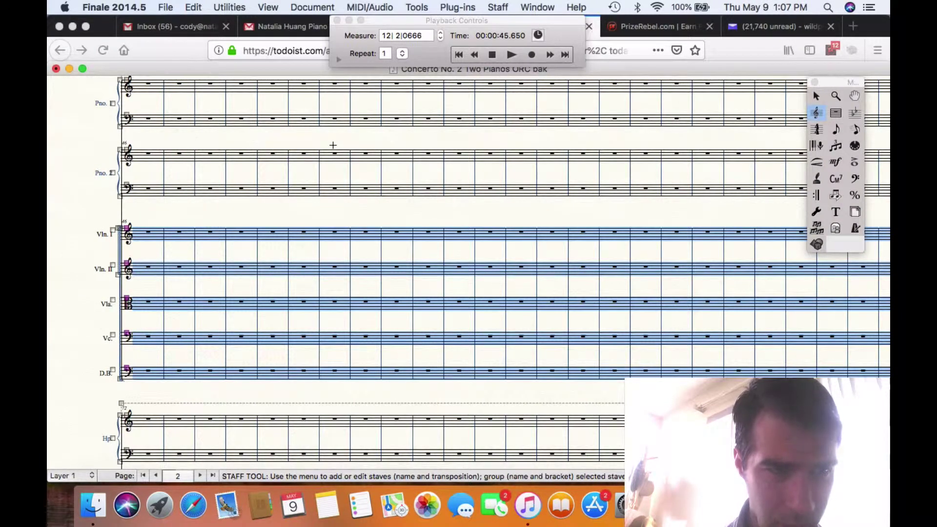
{"action": "scroll", "coordinate": [332, 145], "scroll_direction": "up", "scroll_amount": 6}
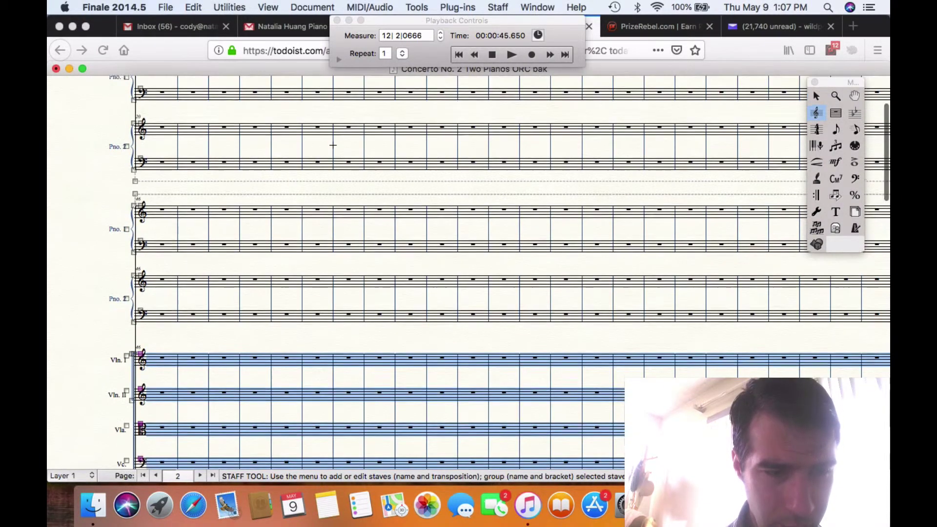
Hide the selected empty string staves, Vln. I through D.B.
{"action": "left_click", "coordinate": [491, 13]}
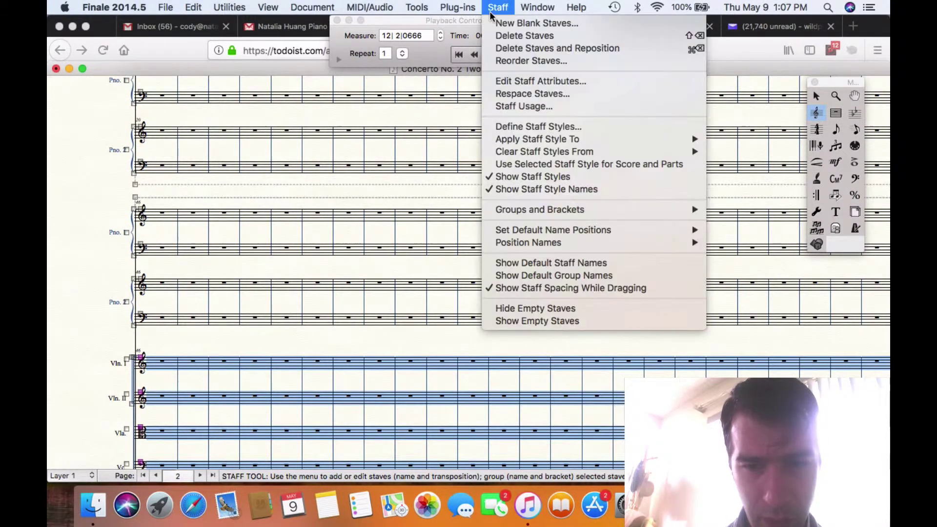
{"action": "left_click", "coordinate": [538, 309]}
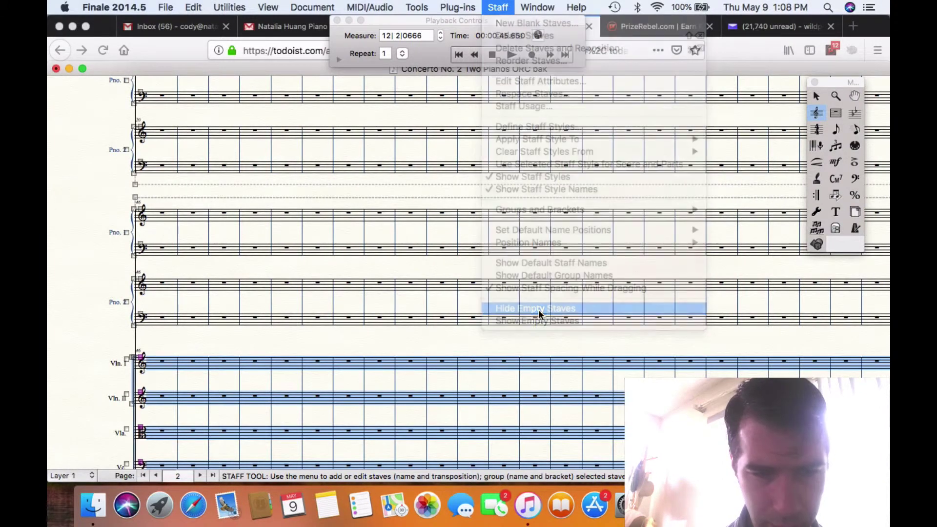
{"action": "scroll", "coordinate": [514, 360], "scroll_direction": "down", "scroll_amount": 5}
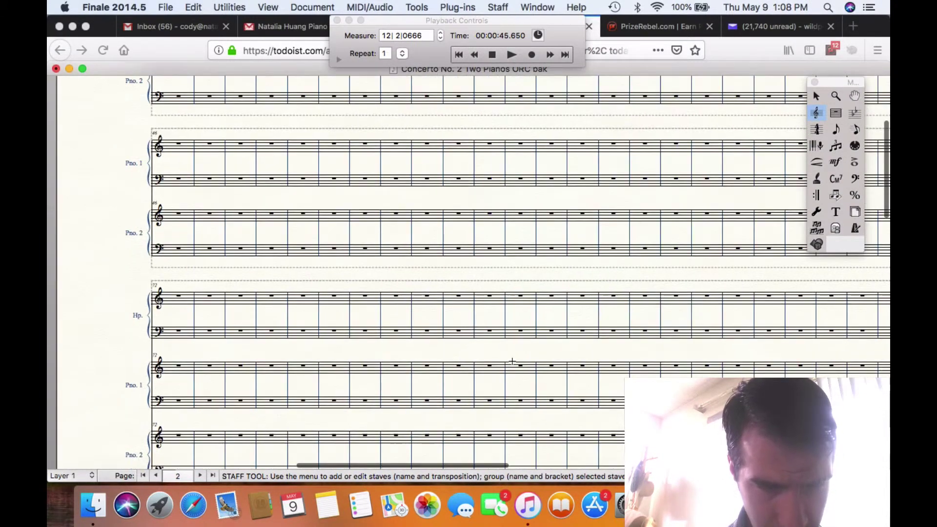
{"action": "scroll", "coordinate": [512, 361], "scroll_direction": "down", "scroll_amount": 3}
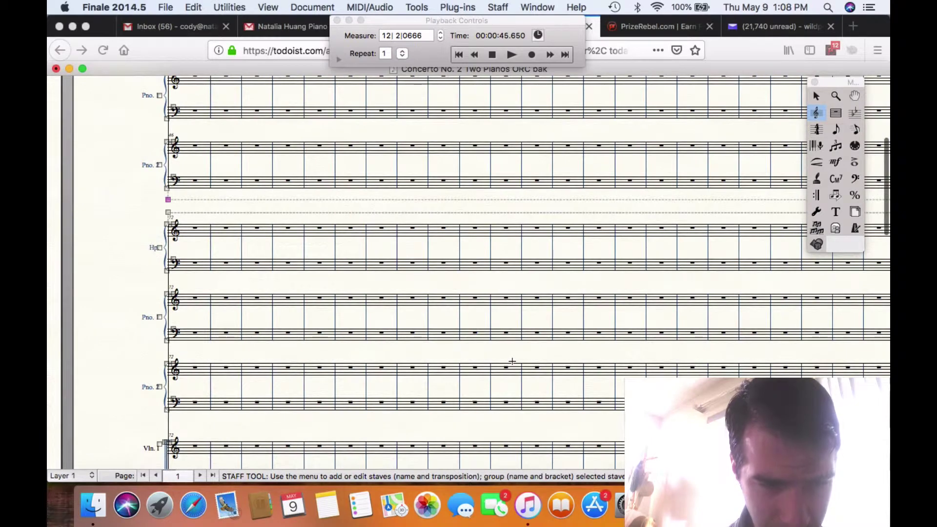
{"action": "scroll", "coordinate": [511, 361], "scroll_direction": "down", "scroll_amount": 2}
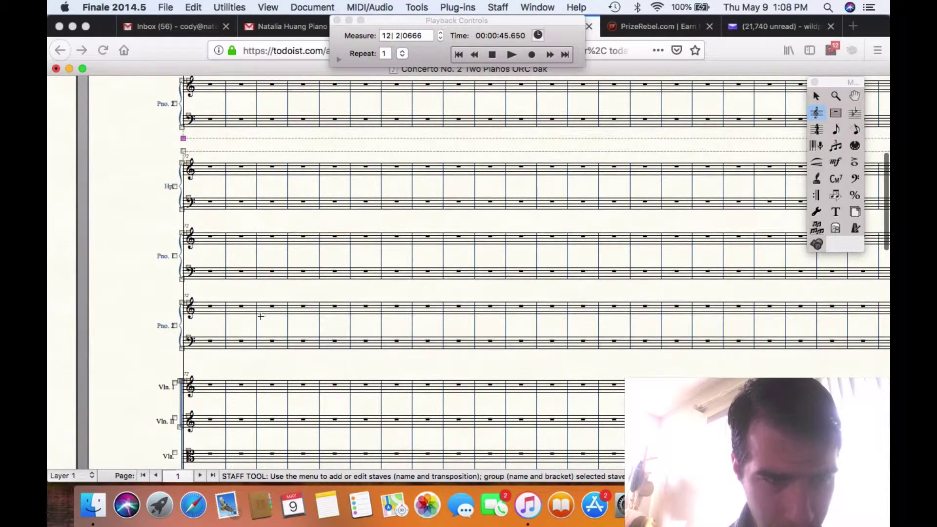
Select both Hp. staves in the earlier system and hide them as empty staves.
{"action": "left_click", "coordinate": [210, 167]}
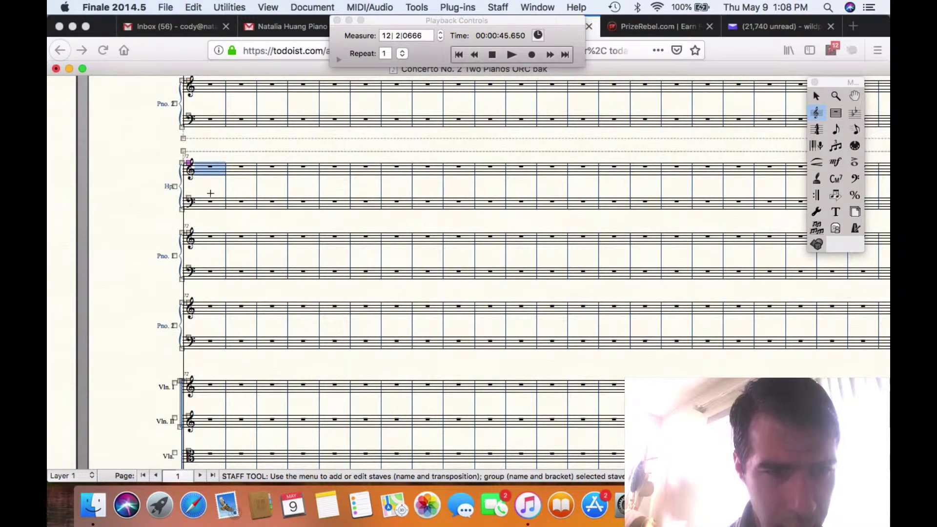
{"action": "left_click", "coordinate": [213, 204], "text": "shift"}
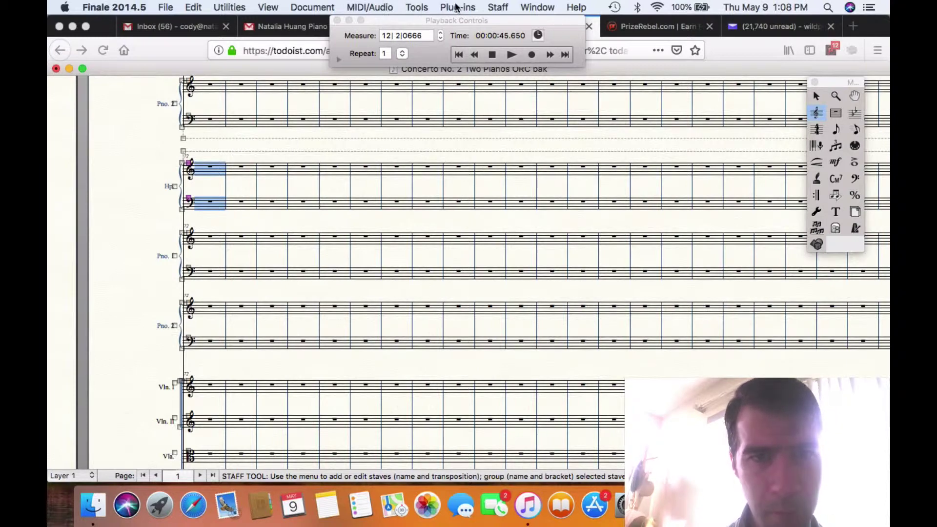
{"action": "left_click", "coordinate": [498, 8]}
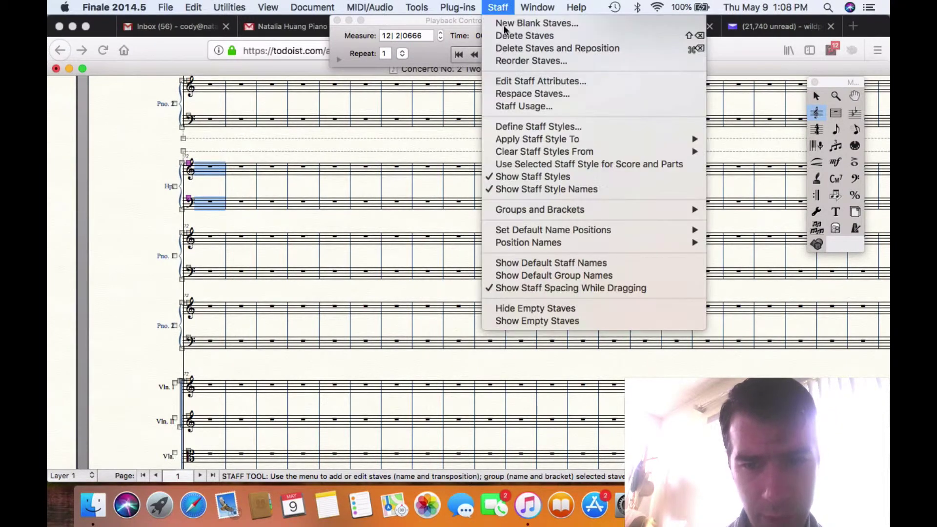
{"action": "left_click", "coordinate": [517, 308]}
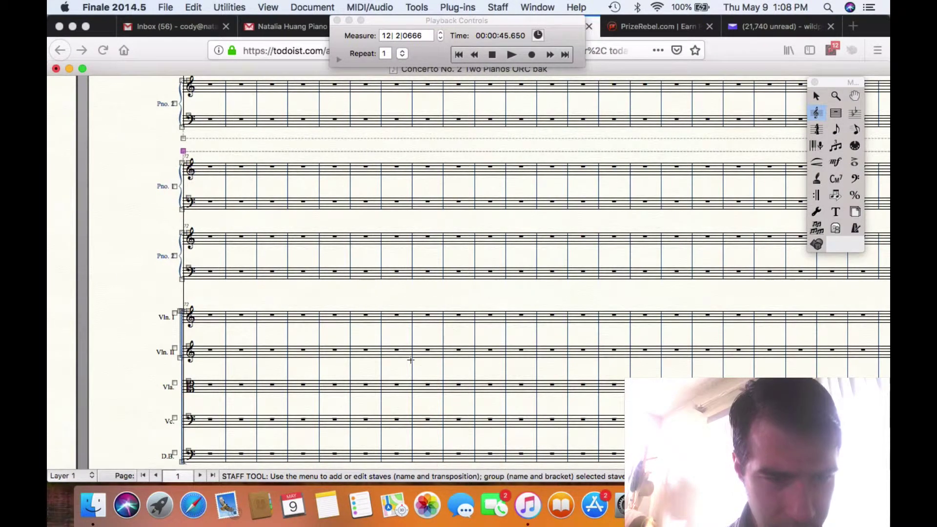
{"action": "scroll", "coordinate": [410, 360], "scroll_direction": "down", "scroll_amount": 3}
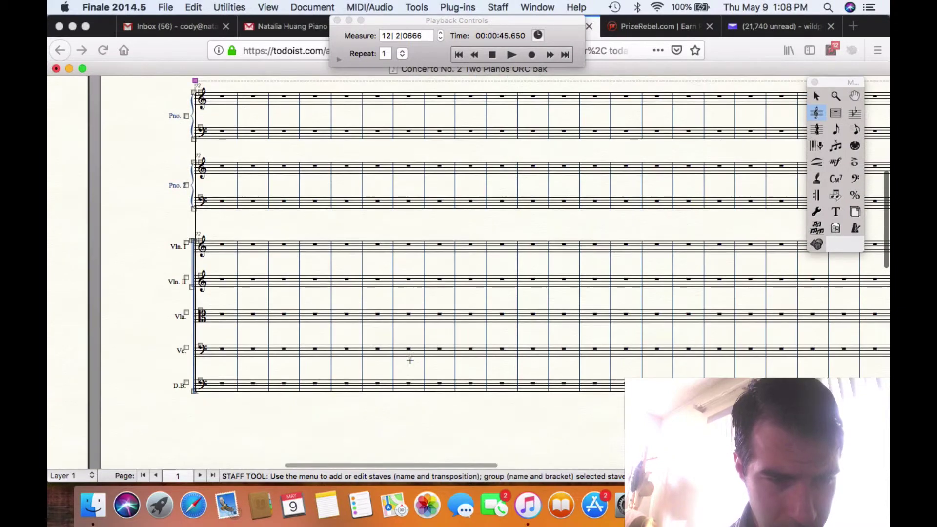
Select the Vln. I through D.B. measures and apply Hide Empty Staves to them.
{"action": "left_click", "coordinate": [235, 247]}
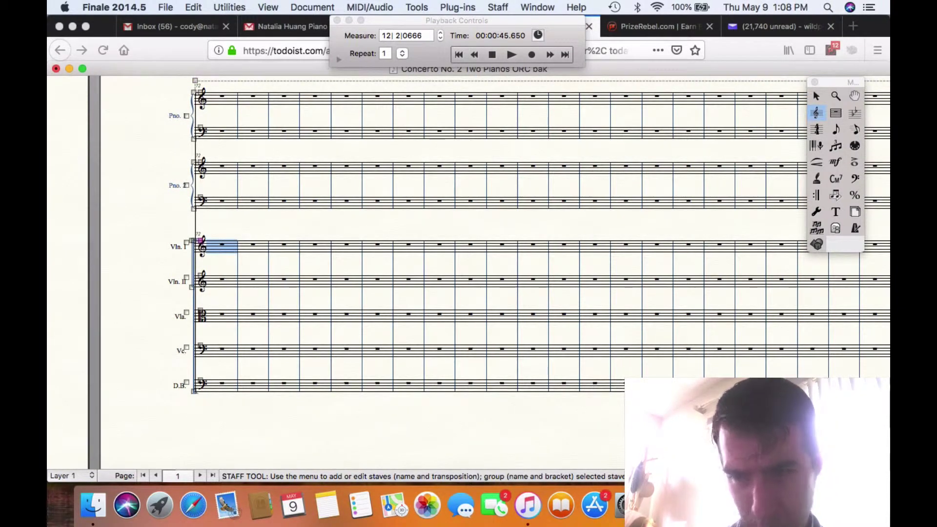
{"action": "left_click", "coordinate": [659, 385], "text": "shift"}
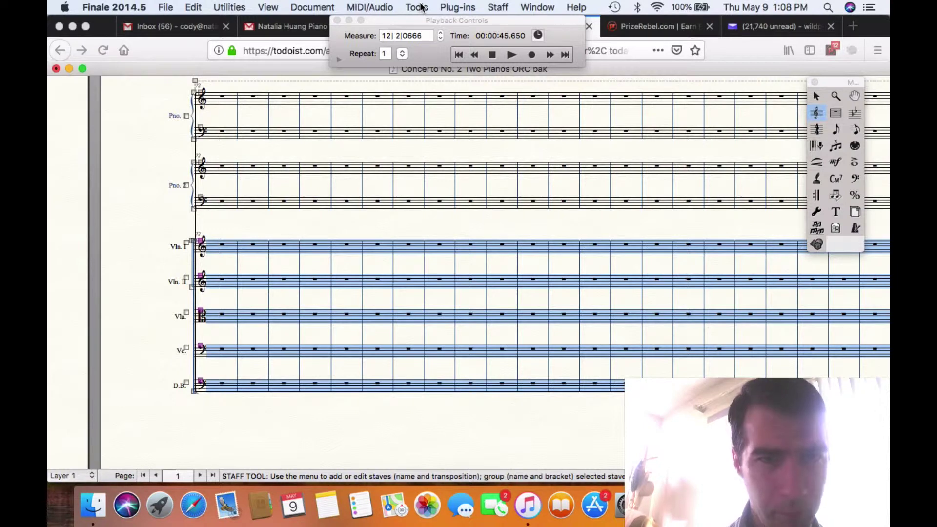
{"action": "left_click", "coordinate": [503, 8]}
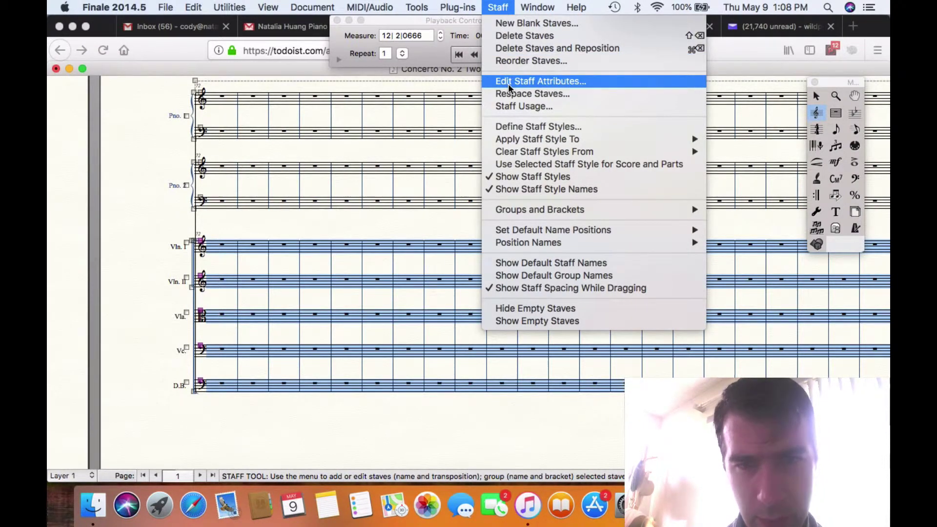
{"action": "left_click", "coordinate": [533, 309]}
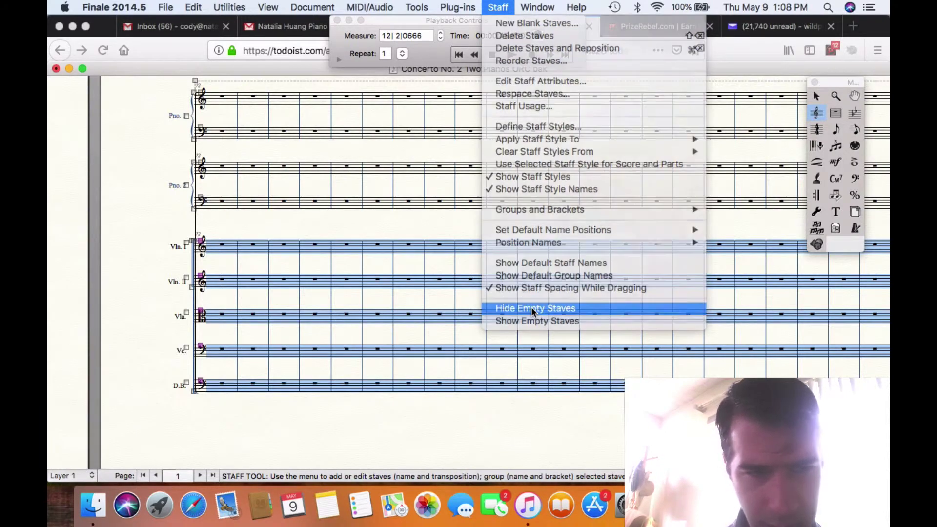
Scroll across the pages to check systems now show only the Pno. 1 and Pno. 2 staves.
{"action": "scroll", "coordinate": [532, 309], "scroll_direction": "right", "scroll_amount": 10}
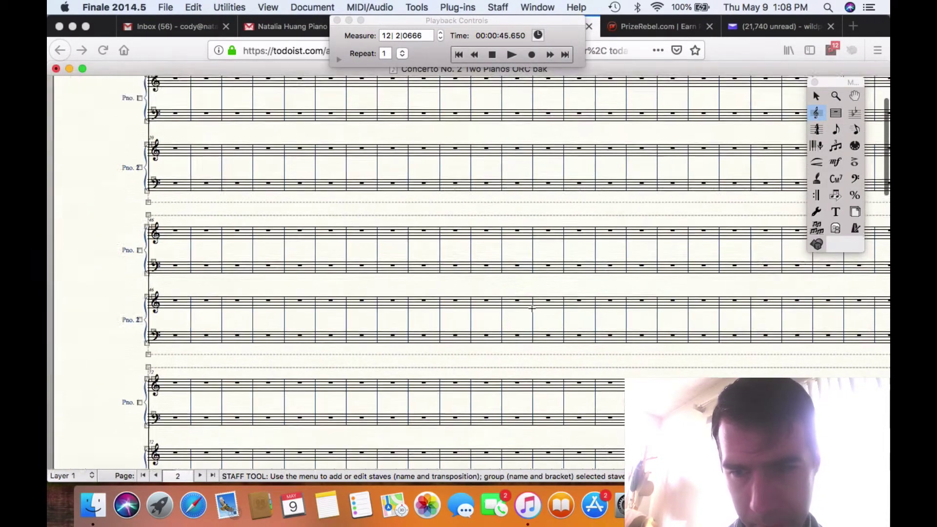
{"action": "scroll", "coordinate": [532, 308], "scroll_direction": "left", "scroll_amount": 10}
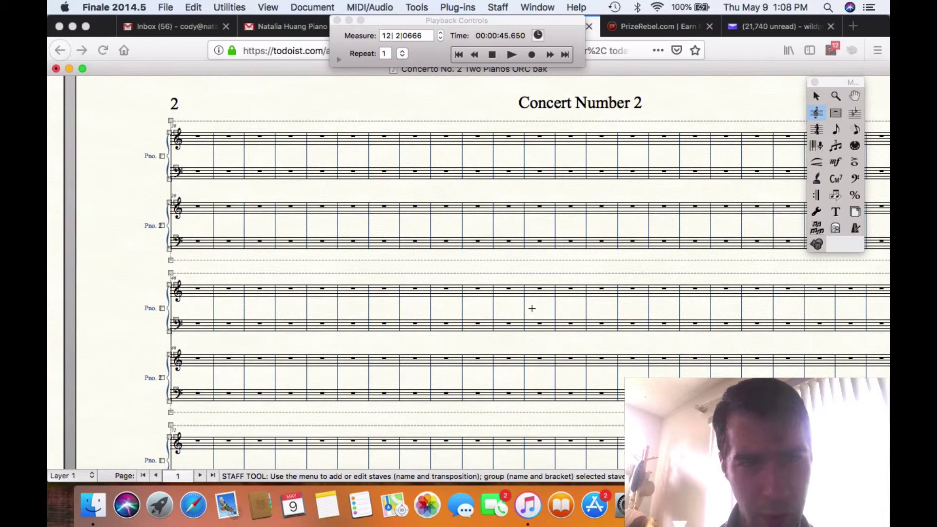
{"action": "scroll", "coordinate": [531, 309], "scroll_direction": "left", "scroll_amount": 5}
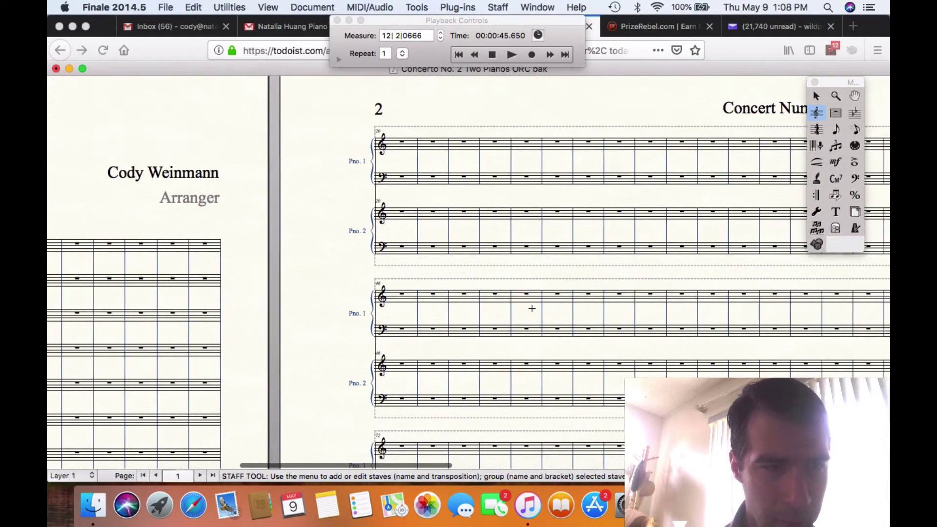
{"action": "scroll", "coordinate": [532, 308], "scroll_direction": "right", "scroll_amount": 2}
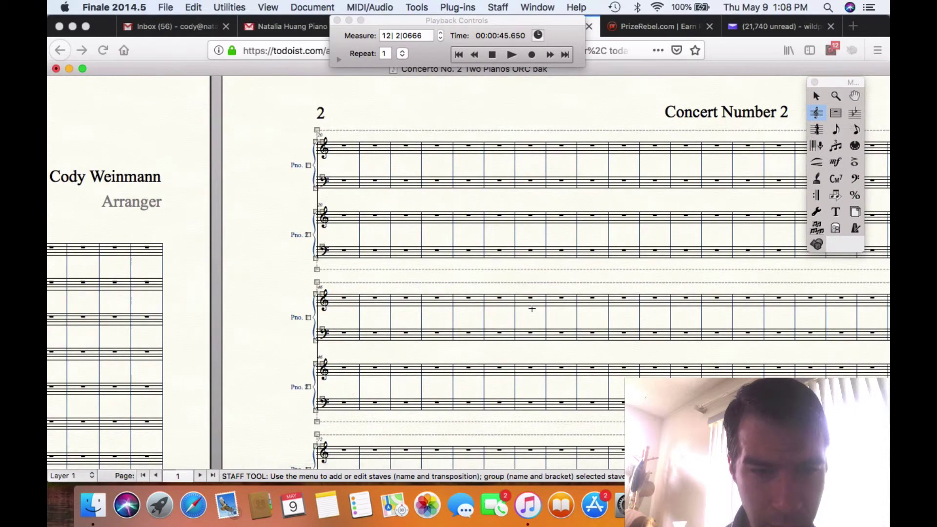